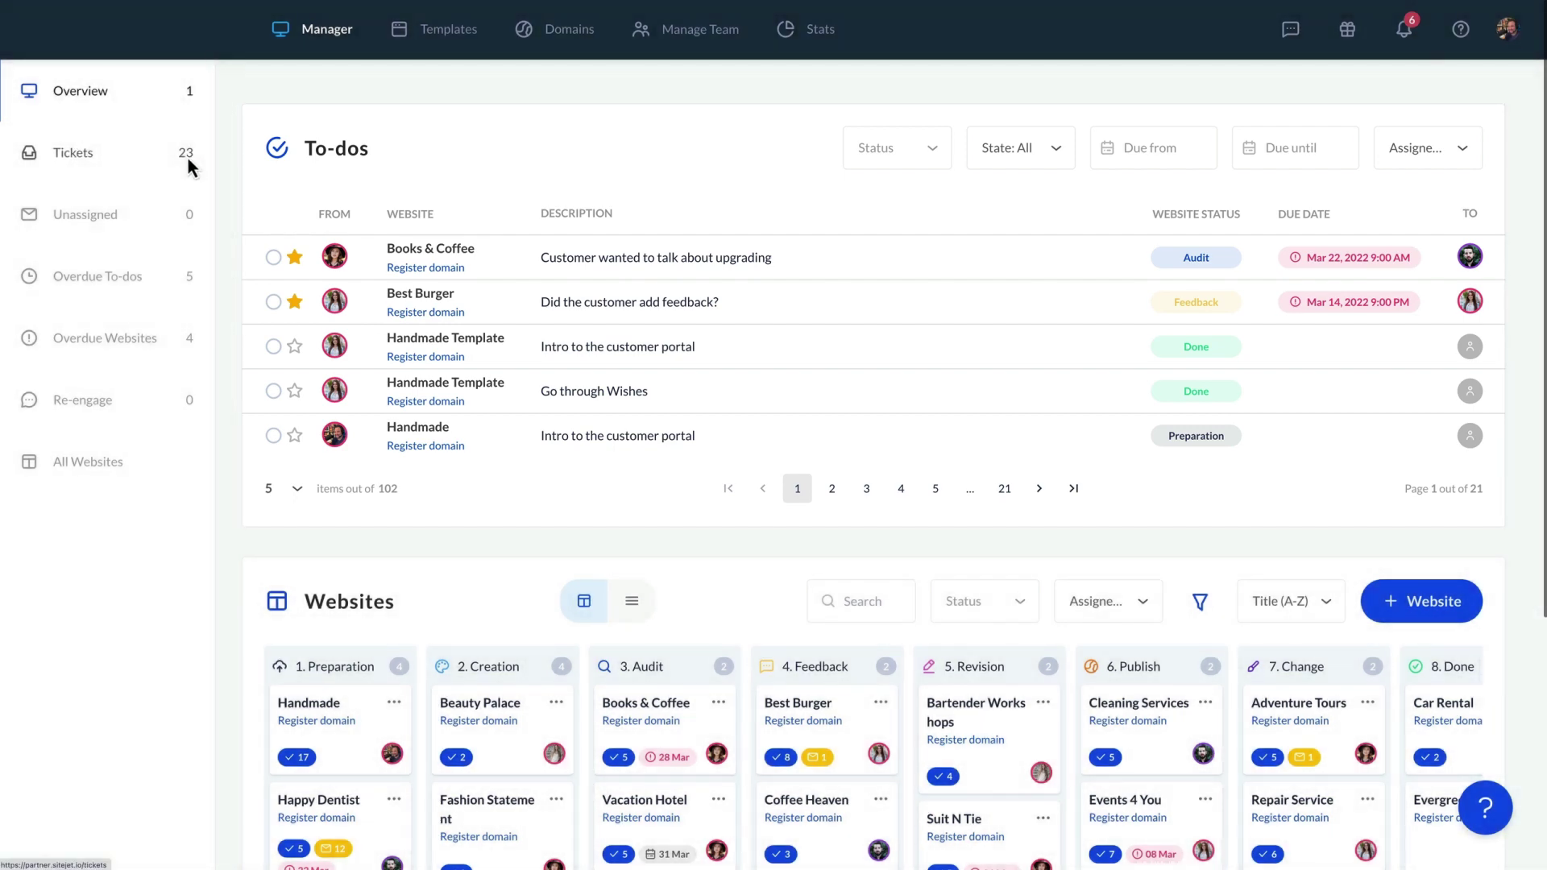
Open the Tickets list showing the 23 website tickets
{"action": "left_click", "coordinate": [187, 157]}
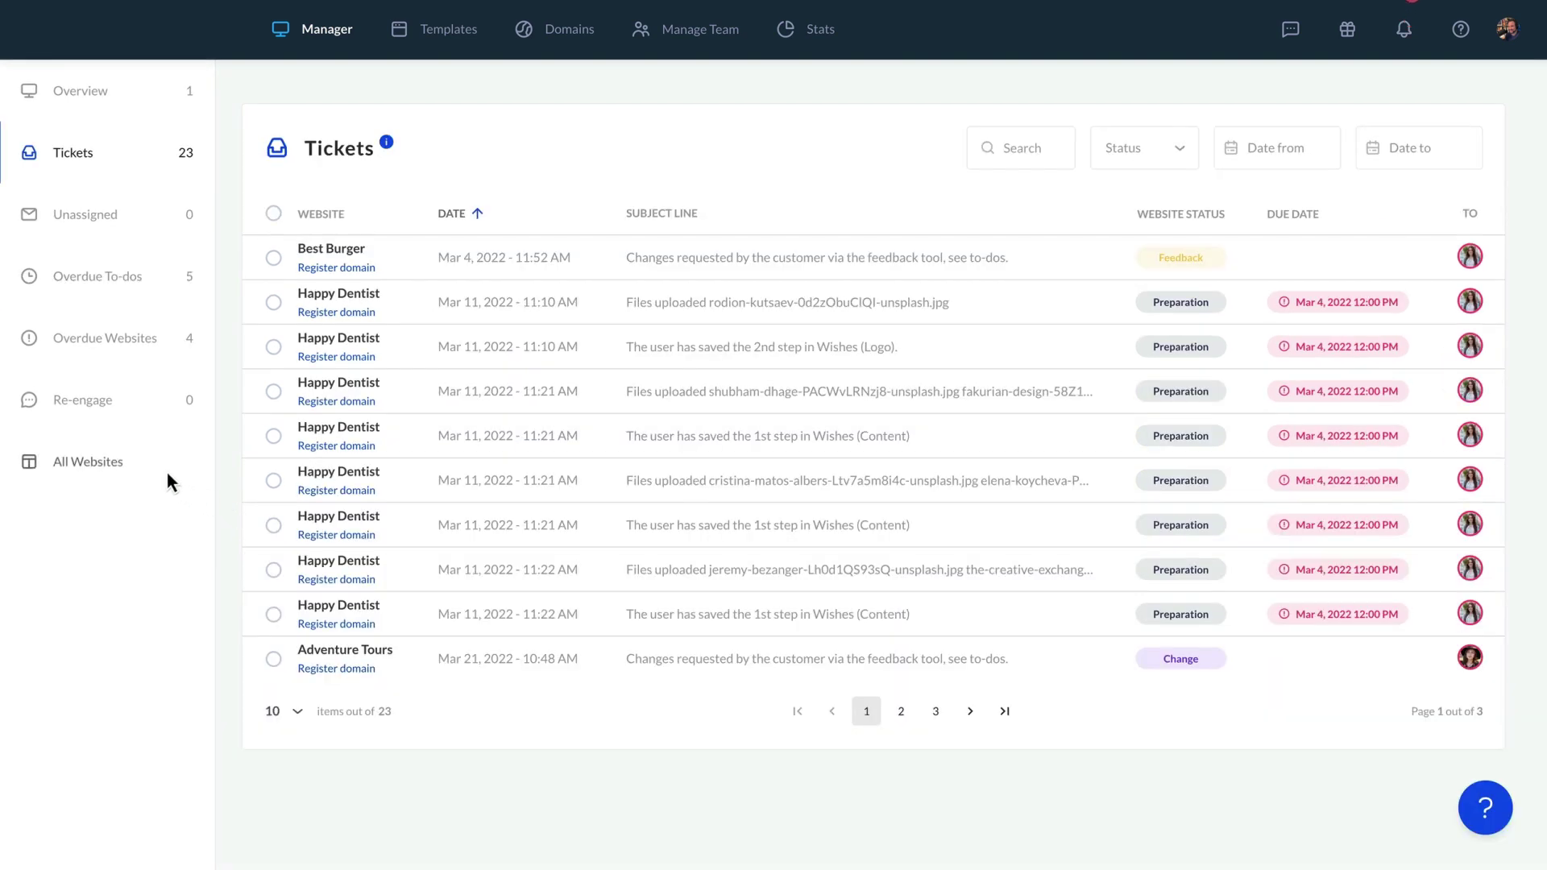
Open the All Websites board, then the Handmade website's project details
{"action": "left_click", "coordinate": [166, 477]}
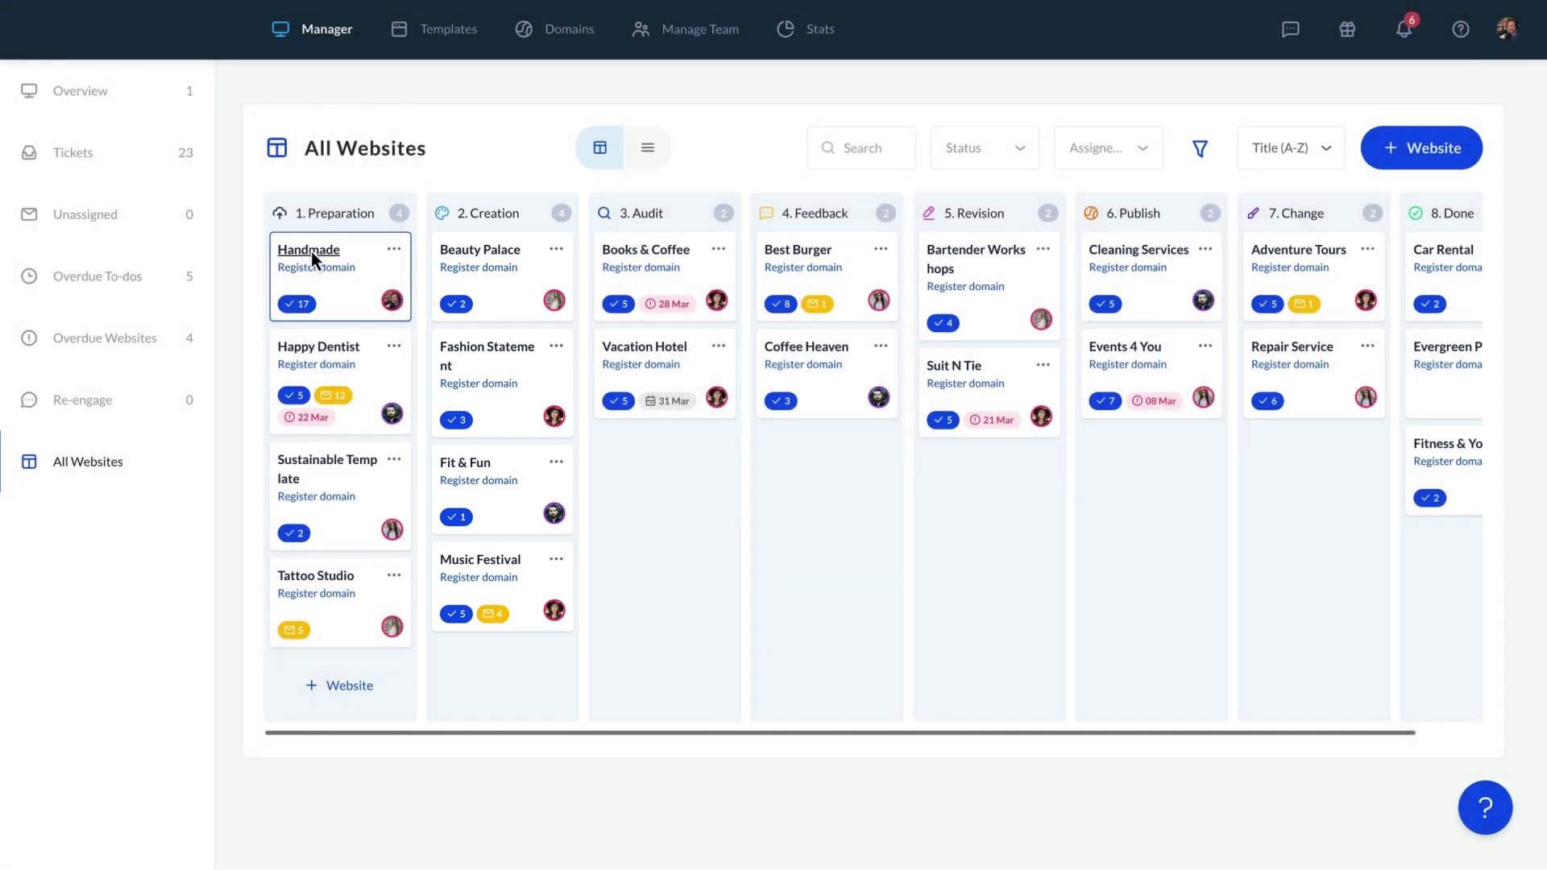
{"action": "left_click", "coordinate": [311, 252]}
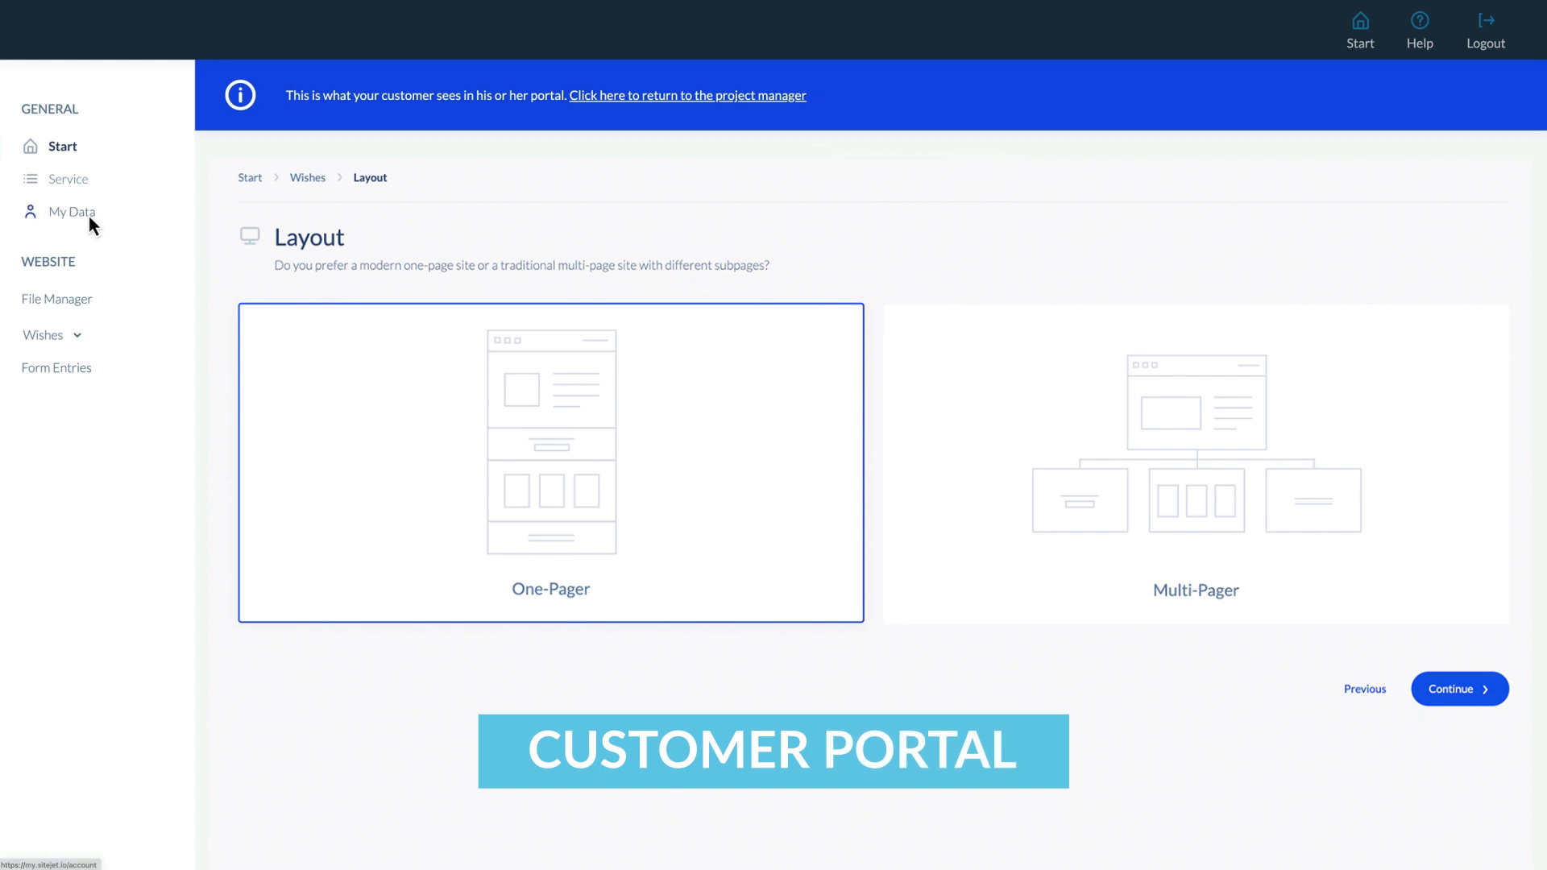
View the customer's My Data page, then the Wishes Inspiration step
{"action": "left_click", "coordinate": [87, 213]}
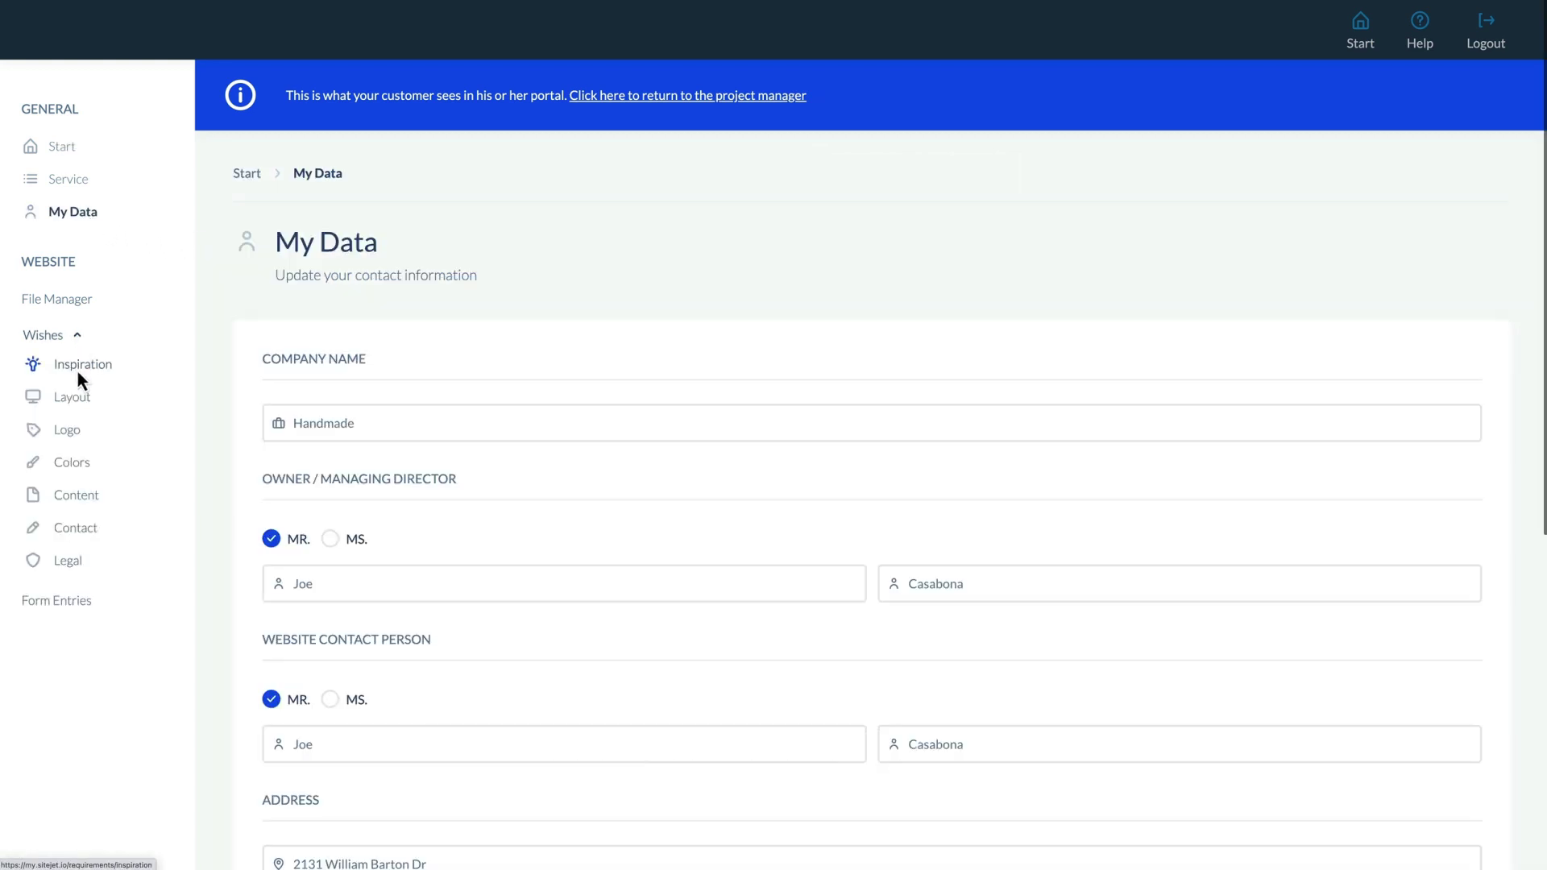
{"action": "left_click", "coordinate": [76, 368]}
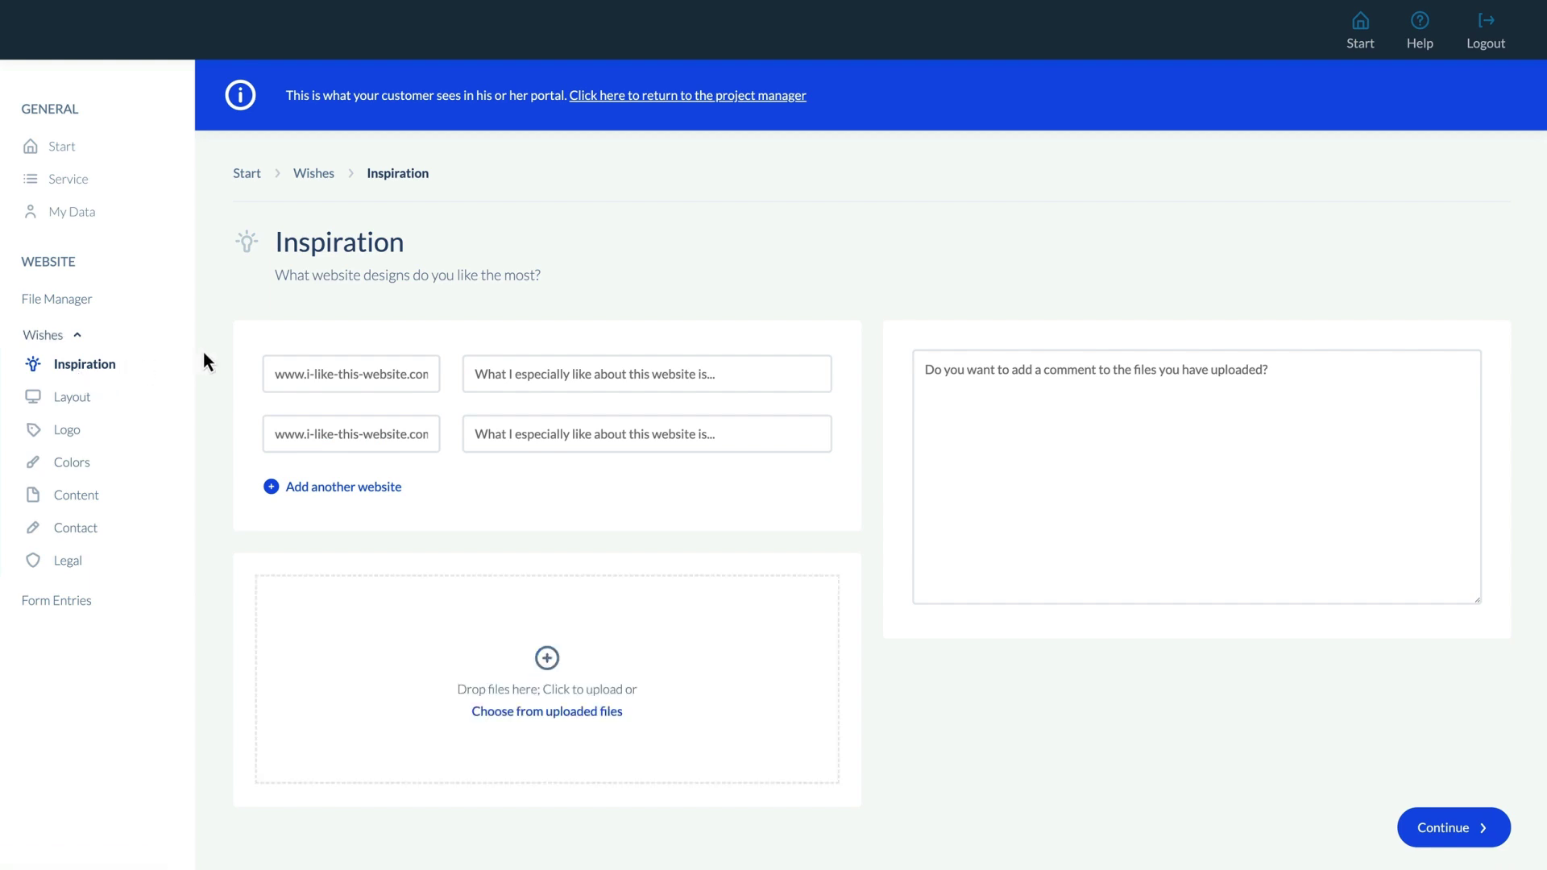
{"action": "type", "text": "Pleas"}
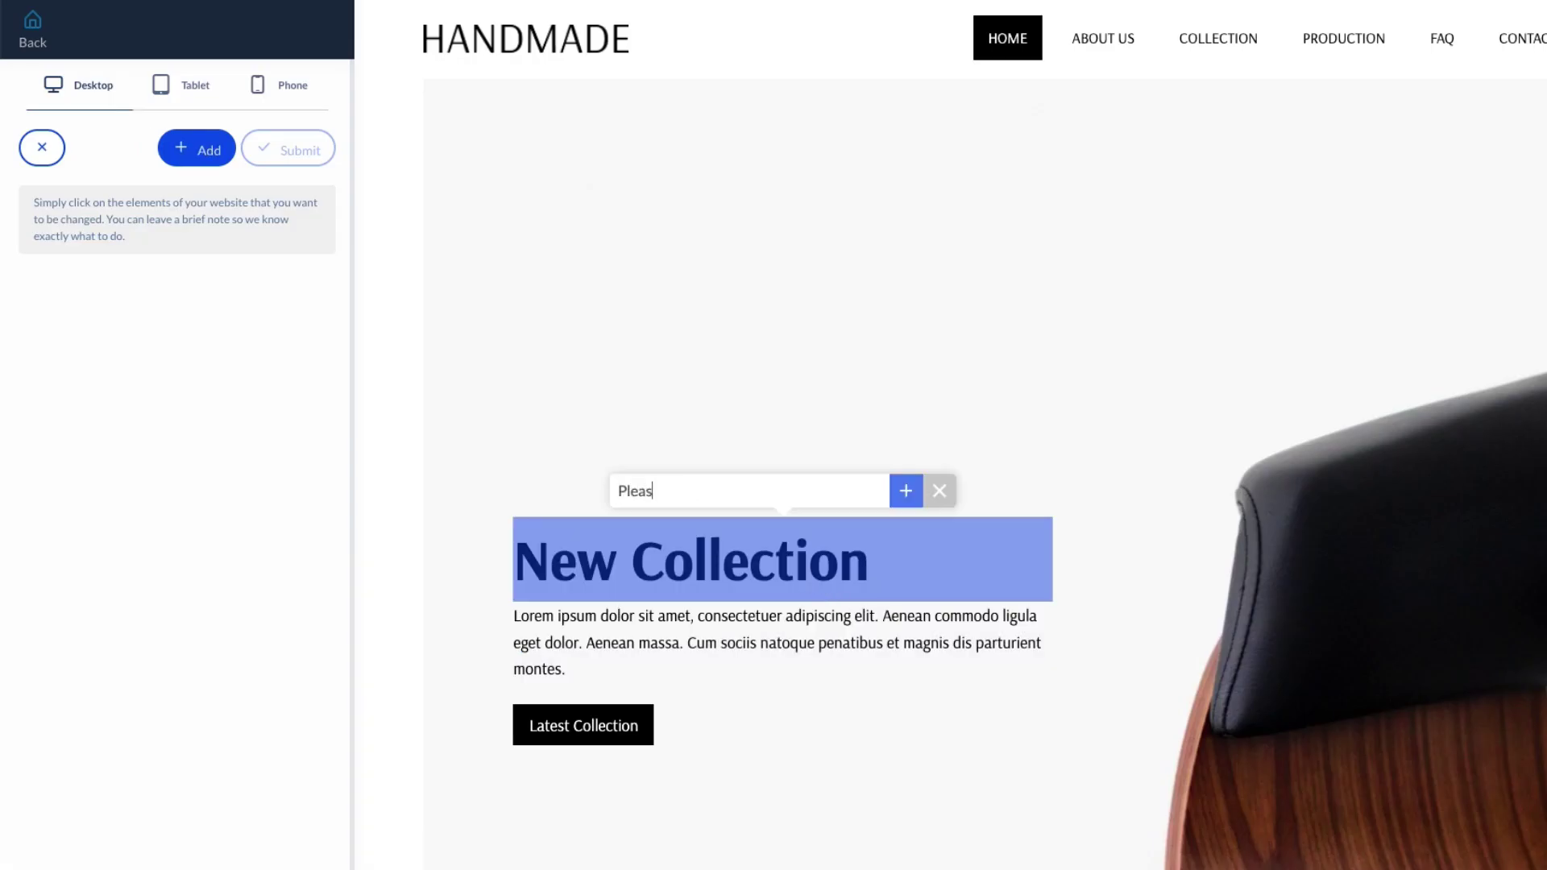
{"action": "type", "text": "e change headl"}
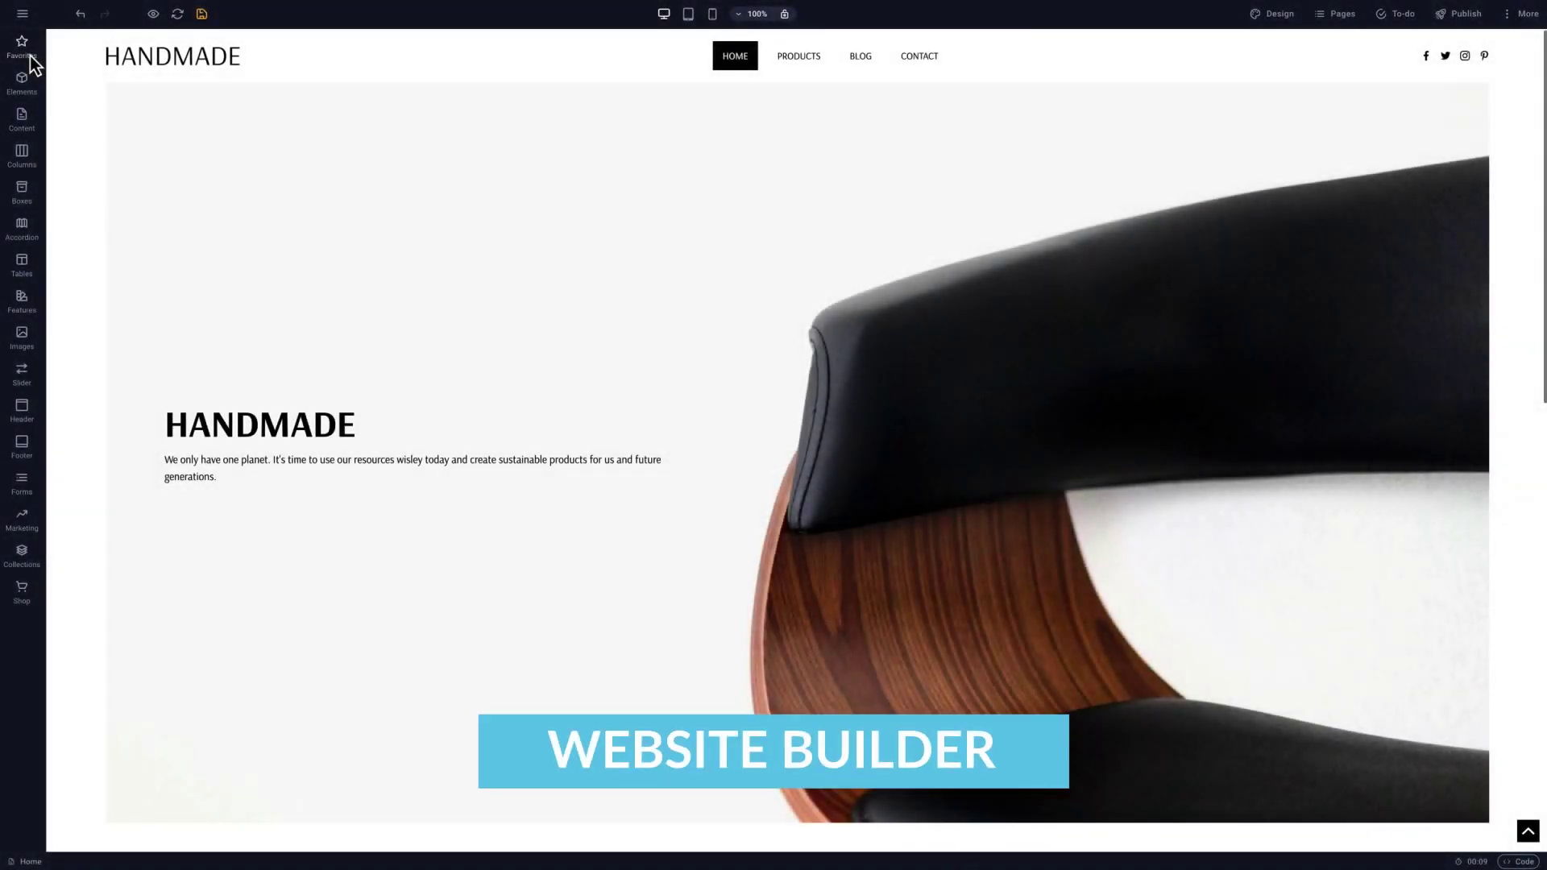
Browse the Add content library: Elements, Content, Tables, Forms, Collections and Shop
{"action": "left_click", "coordinate": [22, 49]}
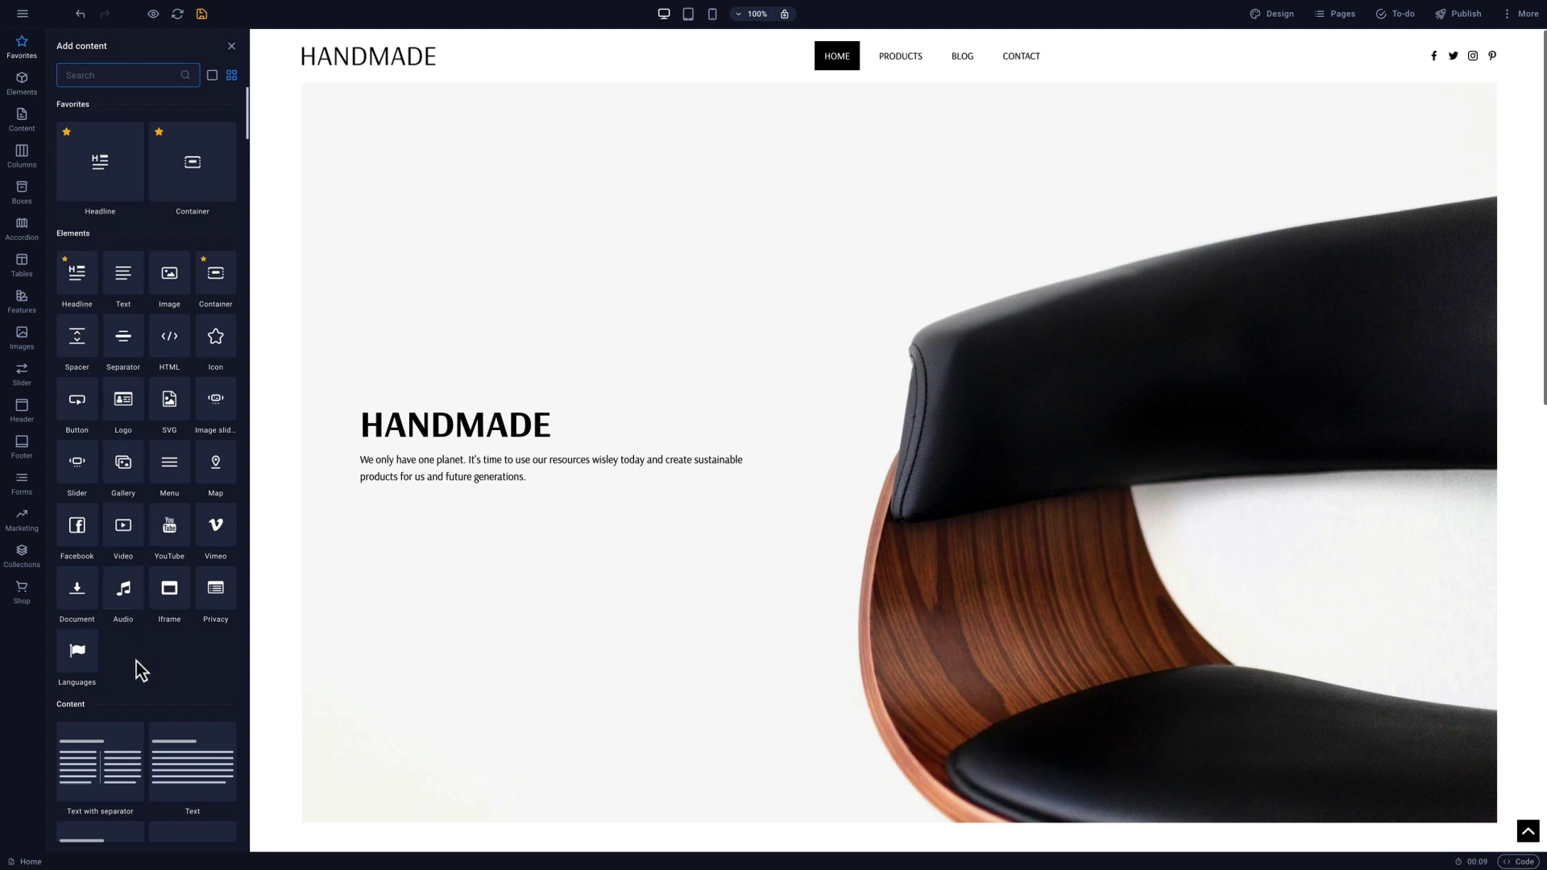
{"action": "left_click", "coordinate": [24, 82]}
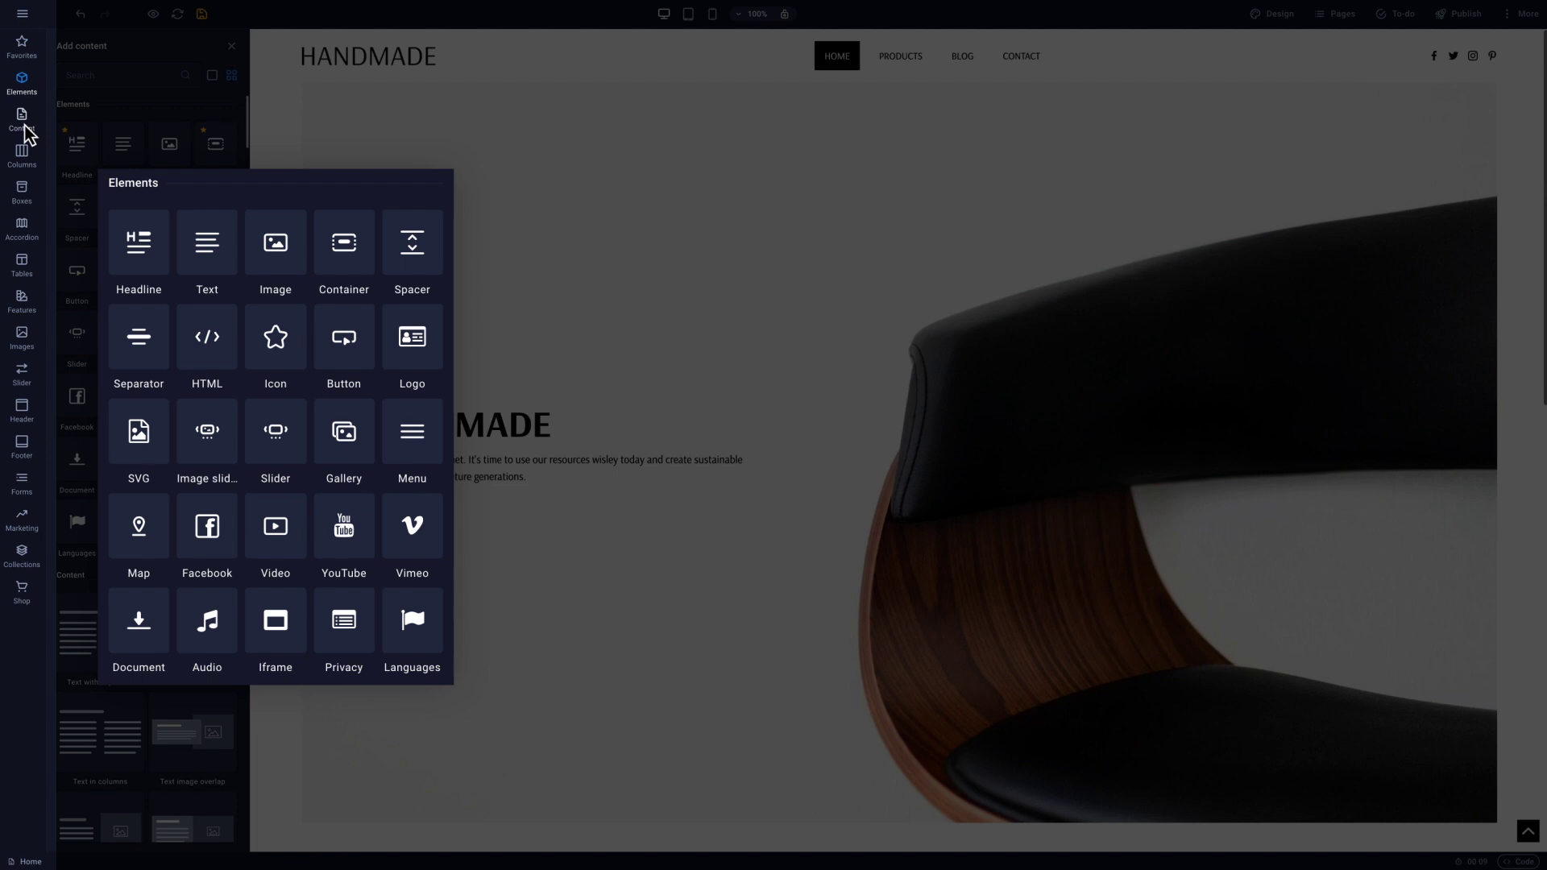
{"action": "left_click", "coordinate": [25, 126]}
{"action": "left_click", "coordinate": [25, 263]}
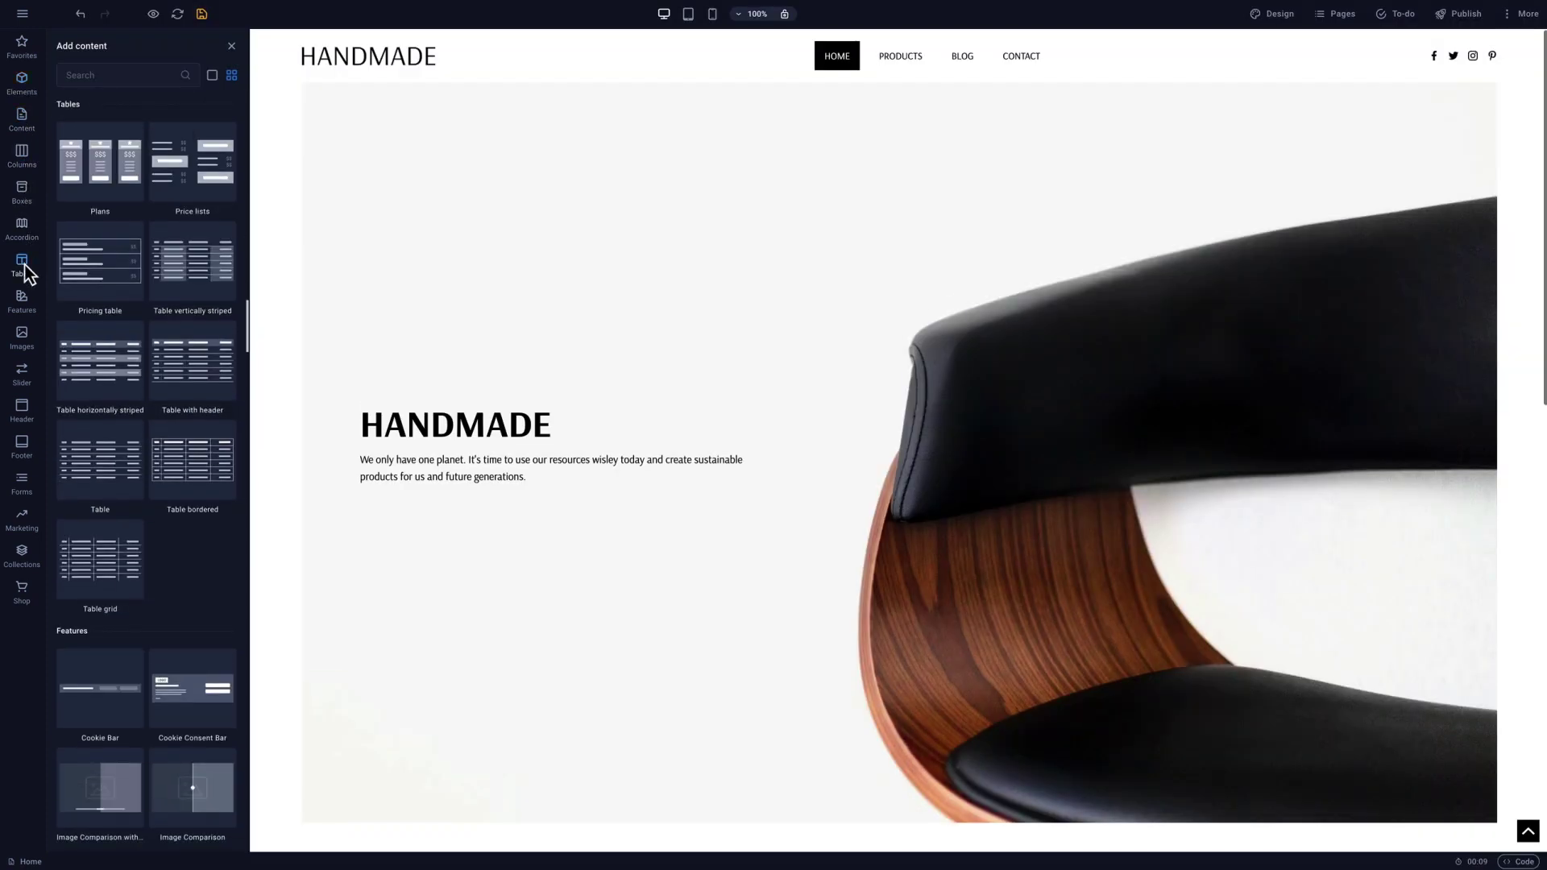
{"action": "left_click", "coordinate": [25, 479]}
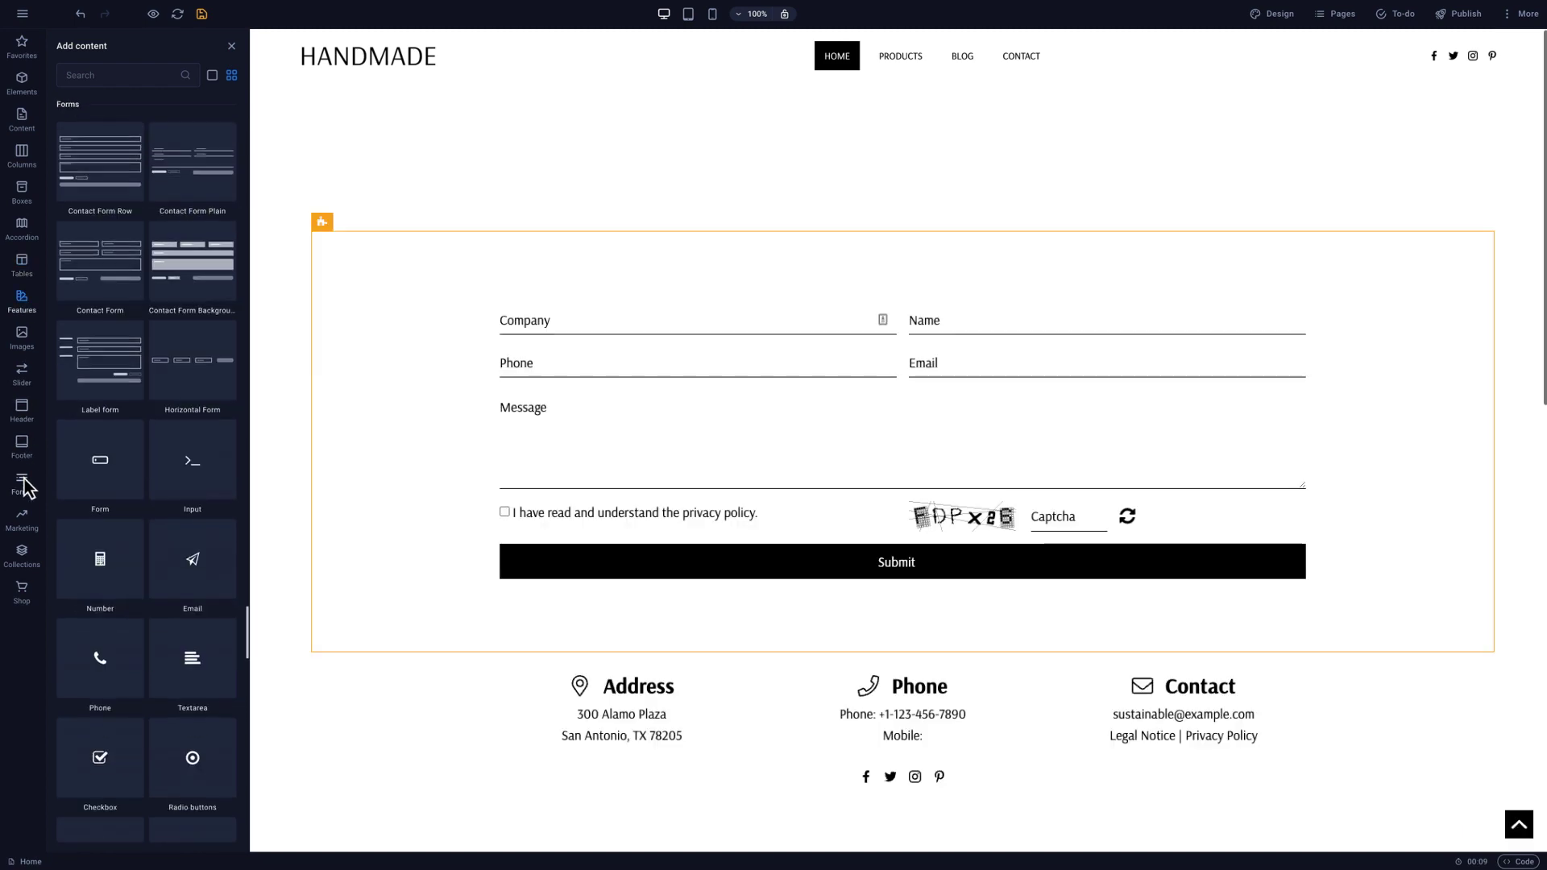
{"action": "left_click", "coordinate": [25, 565]}
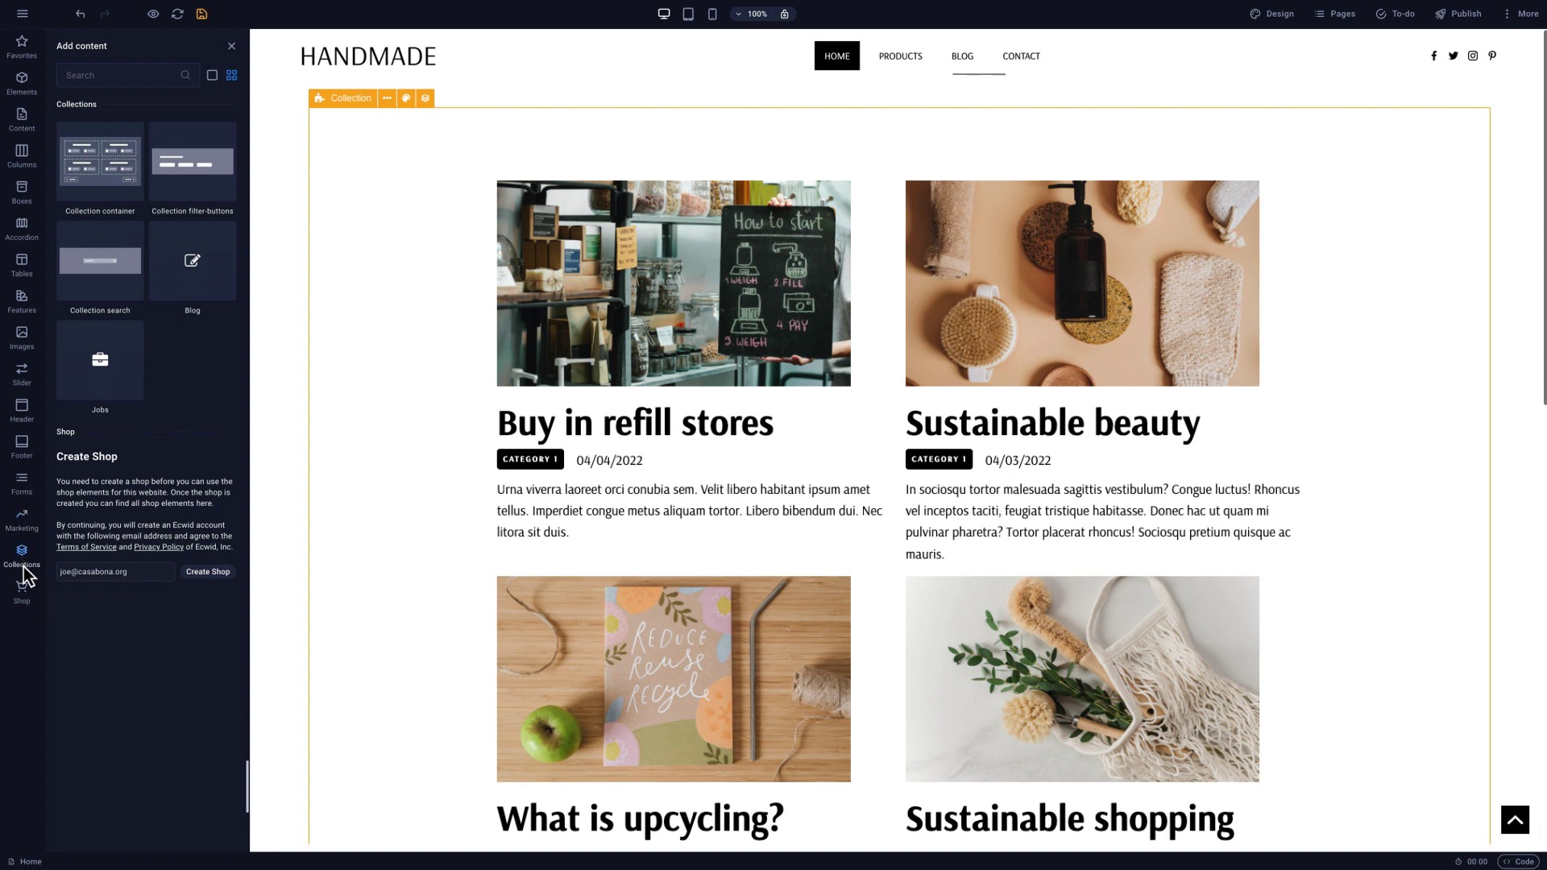
{"action": "left_click", "coordinate": [26, 604]}
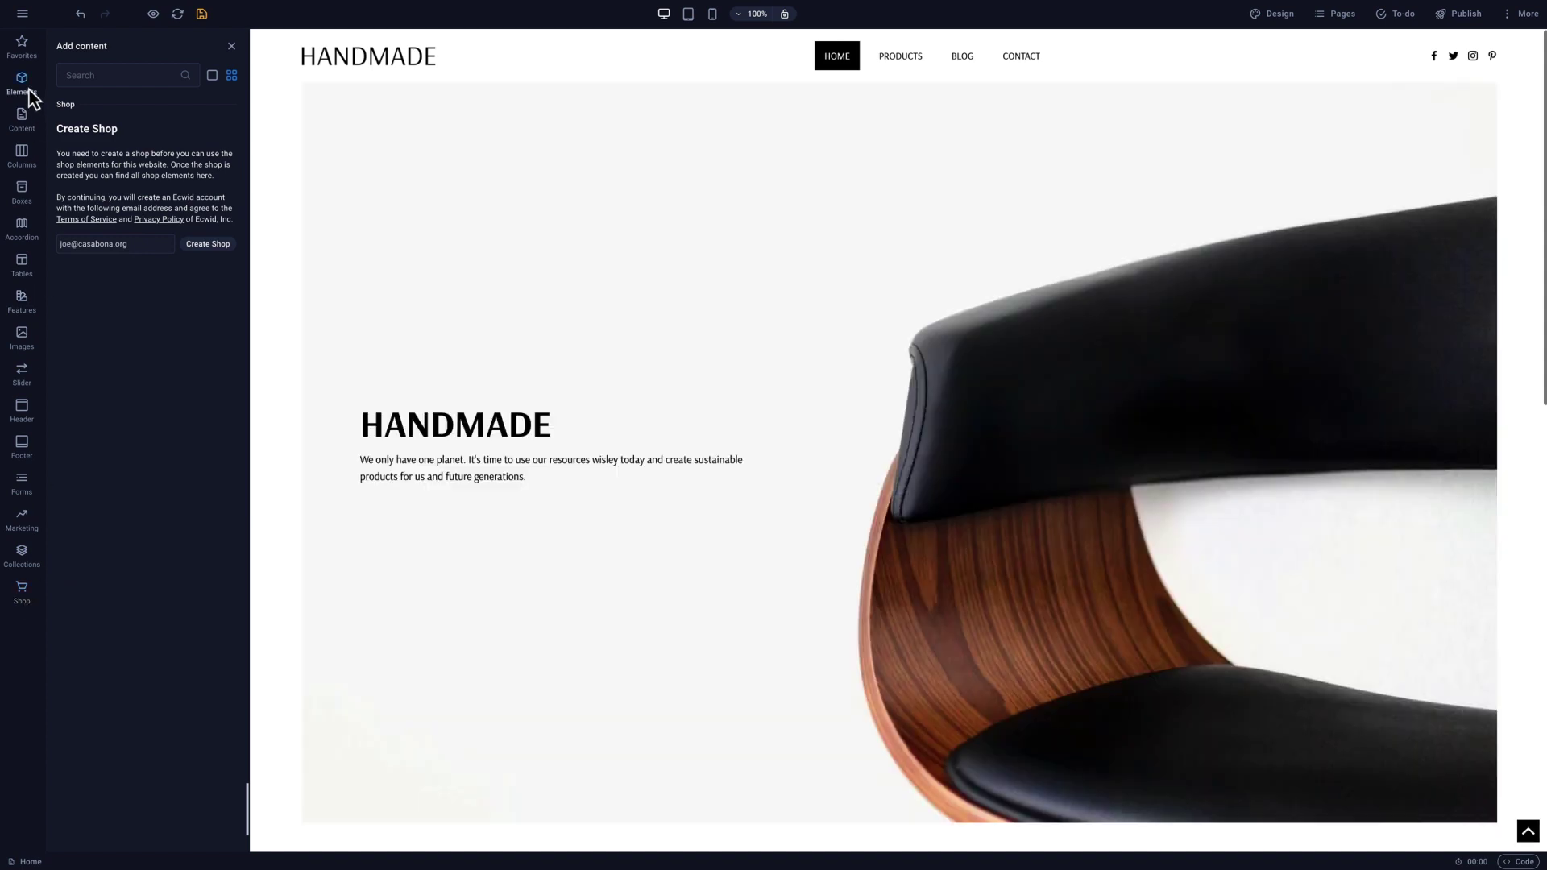
Add a 'Sustainable products for everyone' headline above HANDMADE in the banner
{"action": "left_click", "coordinate": [26, 87]}
{"action": "left_click_drag", "start_coordinate": [77, 144], "coordinate": [390, 402]}
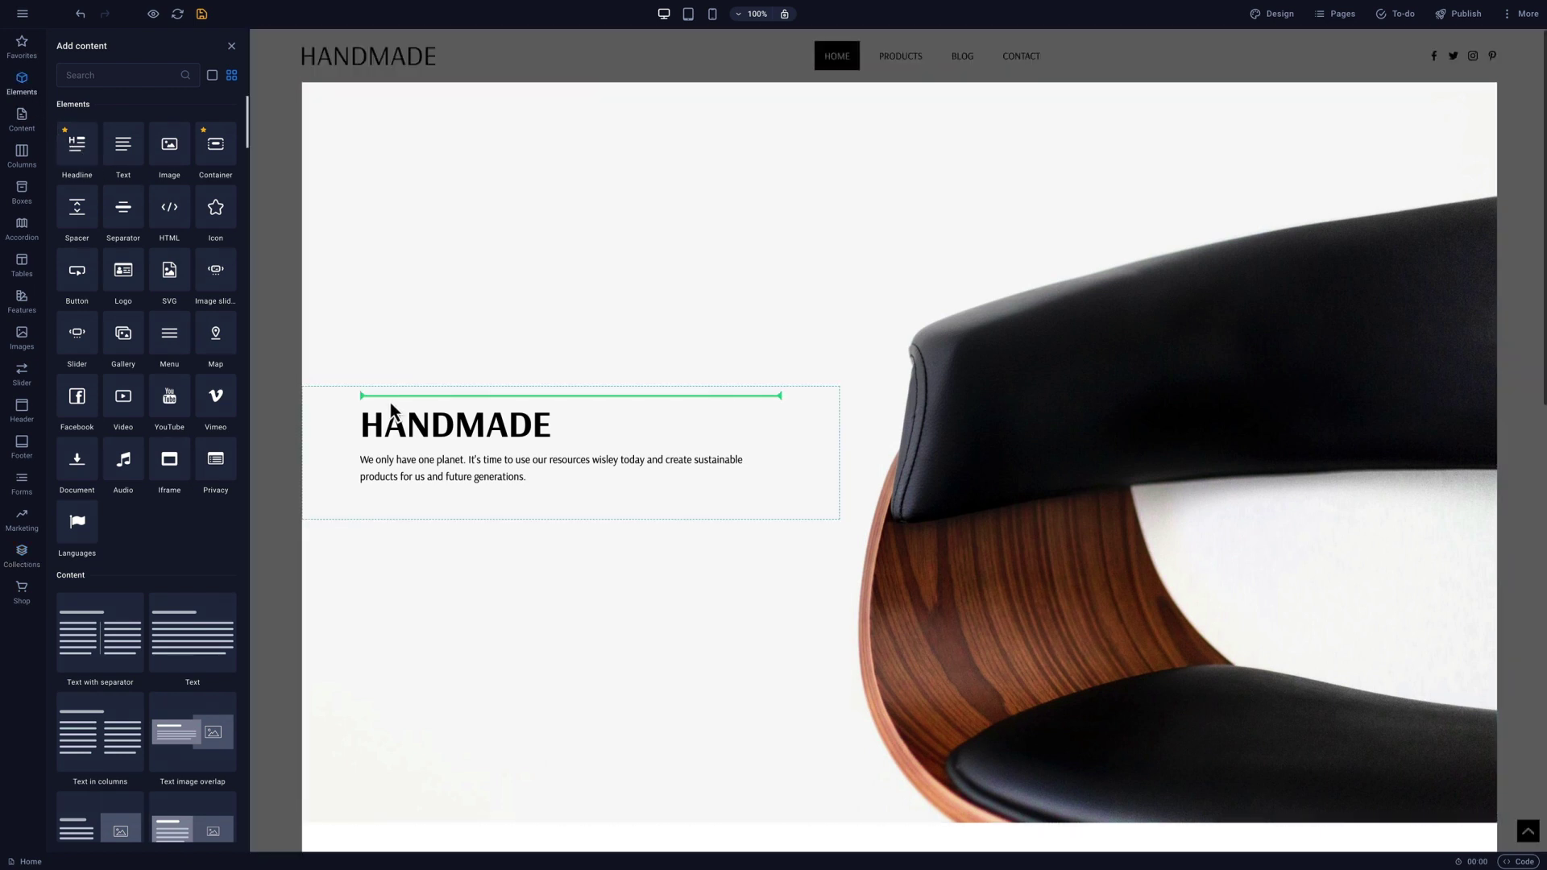
{"action": "type", "text": "sustainable products for everyone"}
{"action": "left_click", "coordinate": [563, 466]}
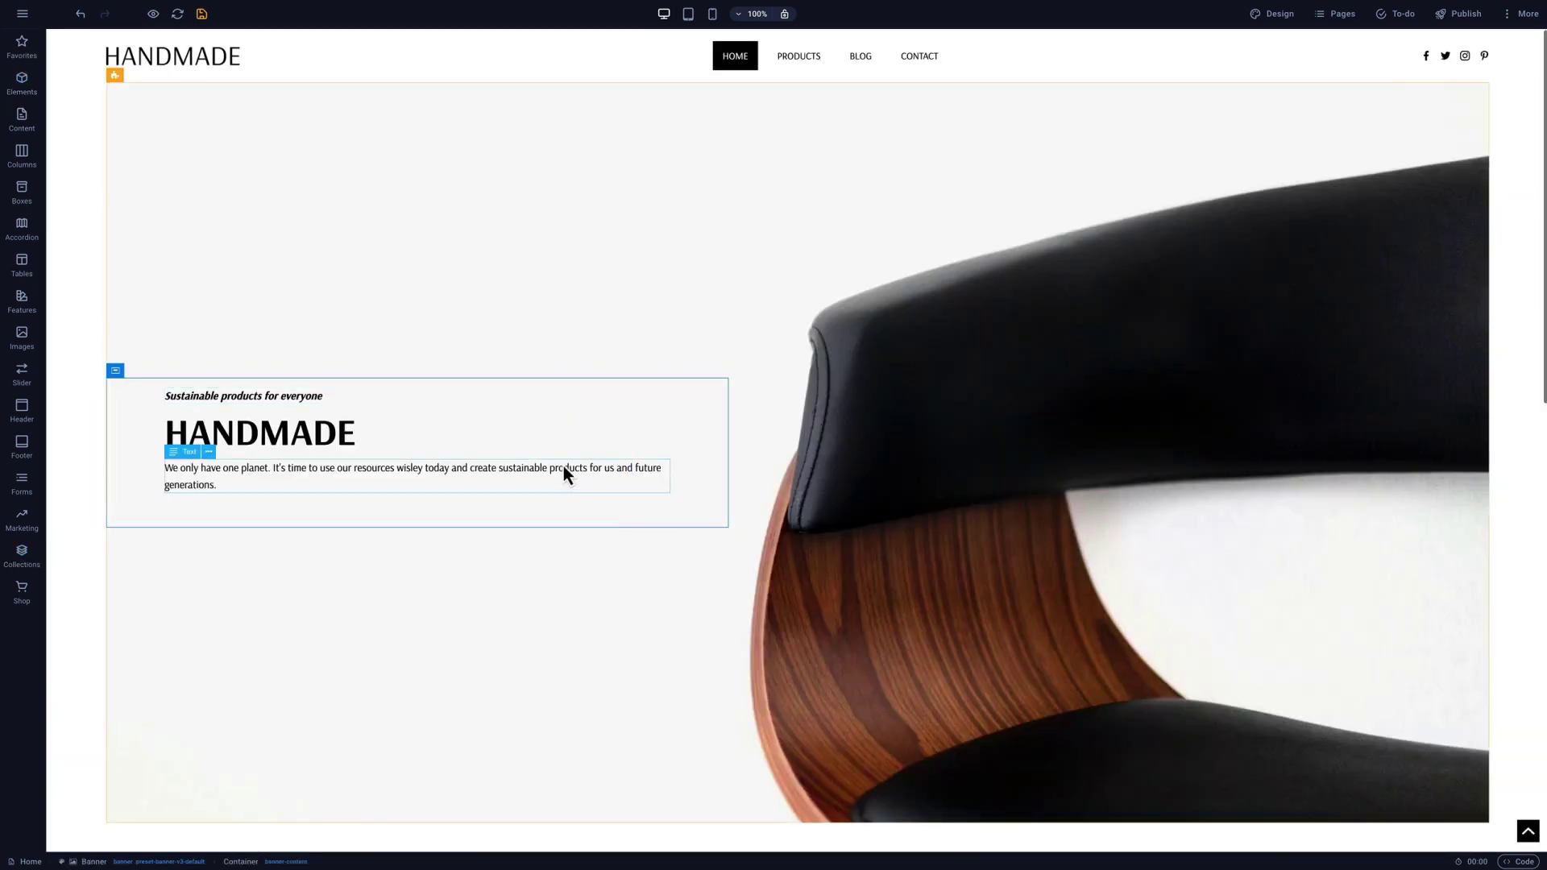
{"action": "double_click", "coordinate": [350, 432]}
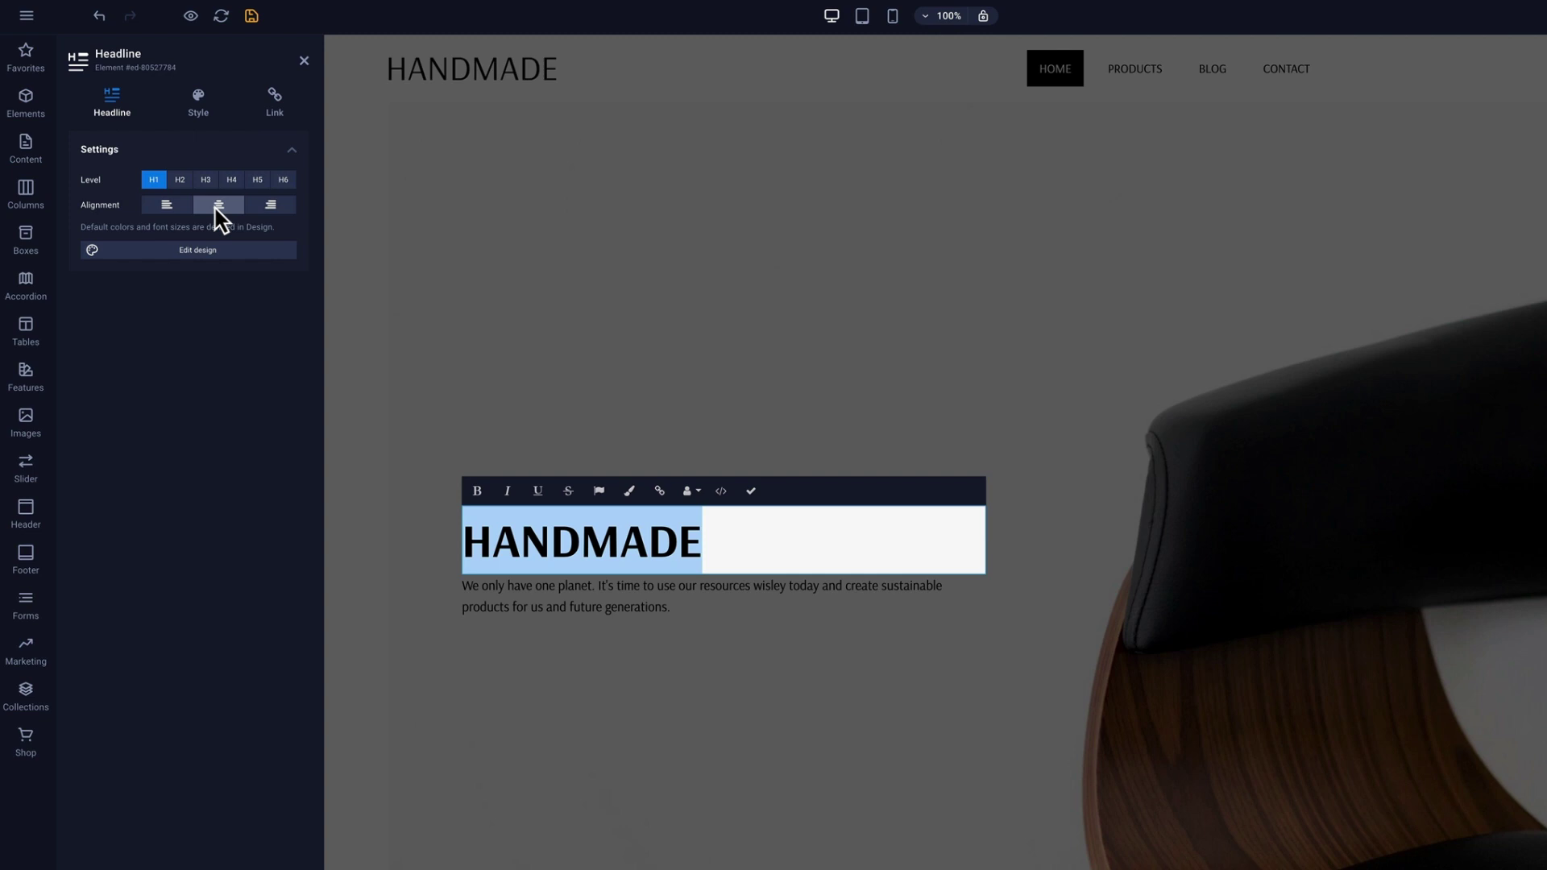
{"action": "left_click", "coordinate": [585, 605]}
Show the paragraph's actions without deleting anything, then bring up the main menu
{"action": "right_click", "coordinate": [484, 477]}
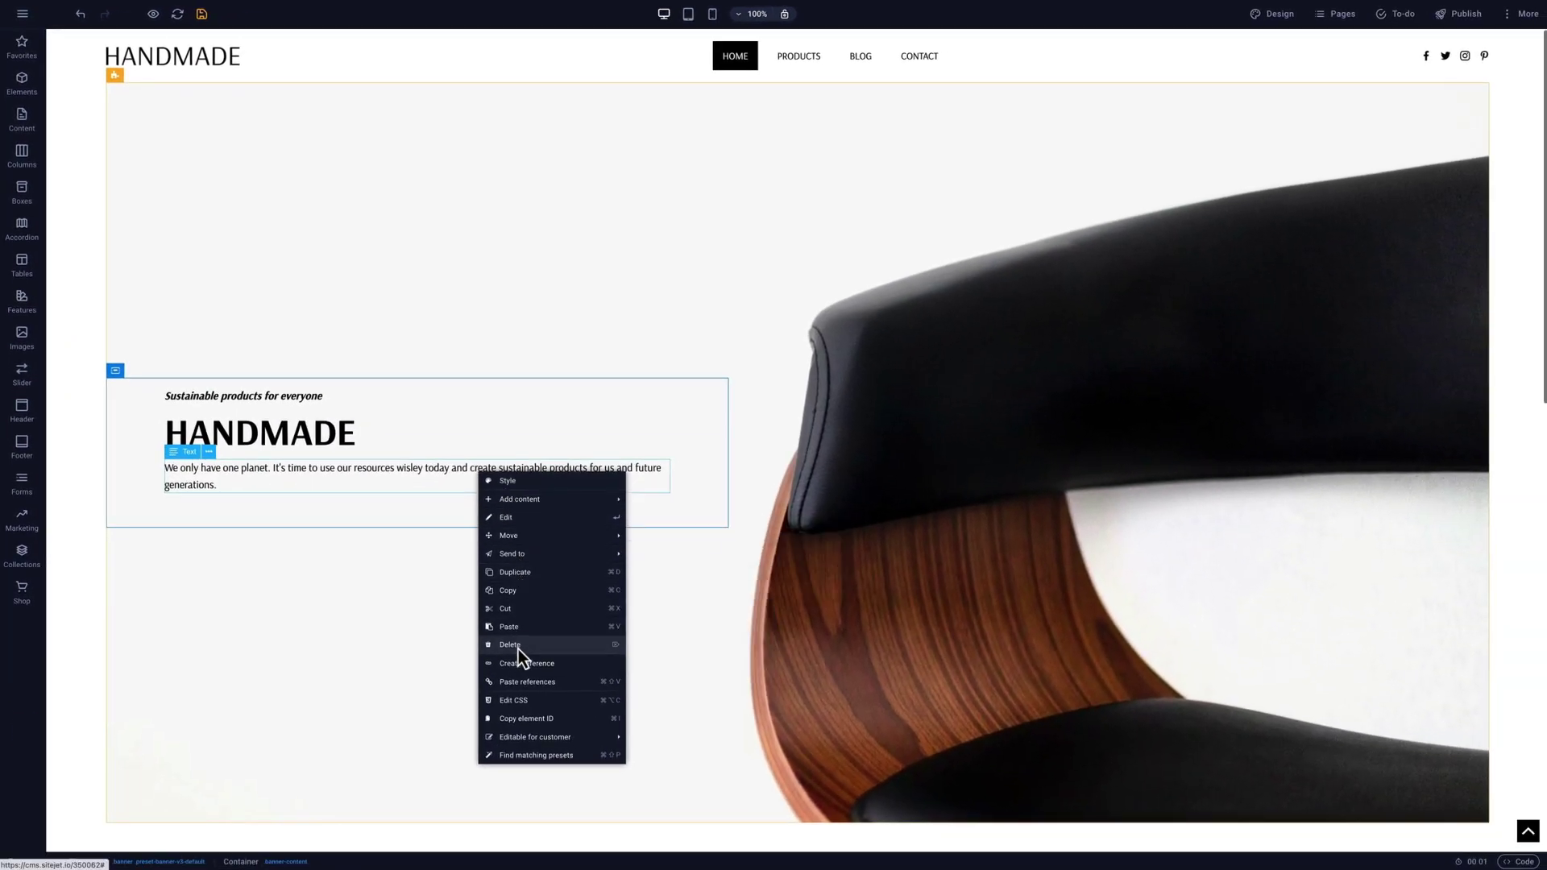
{"action": "left_click", "coordinate": [464, 603]}
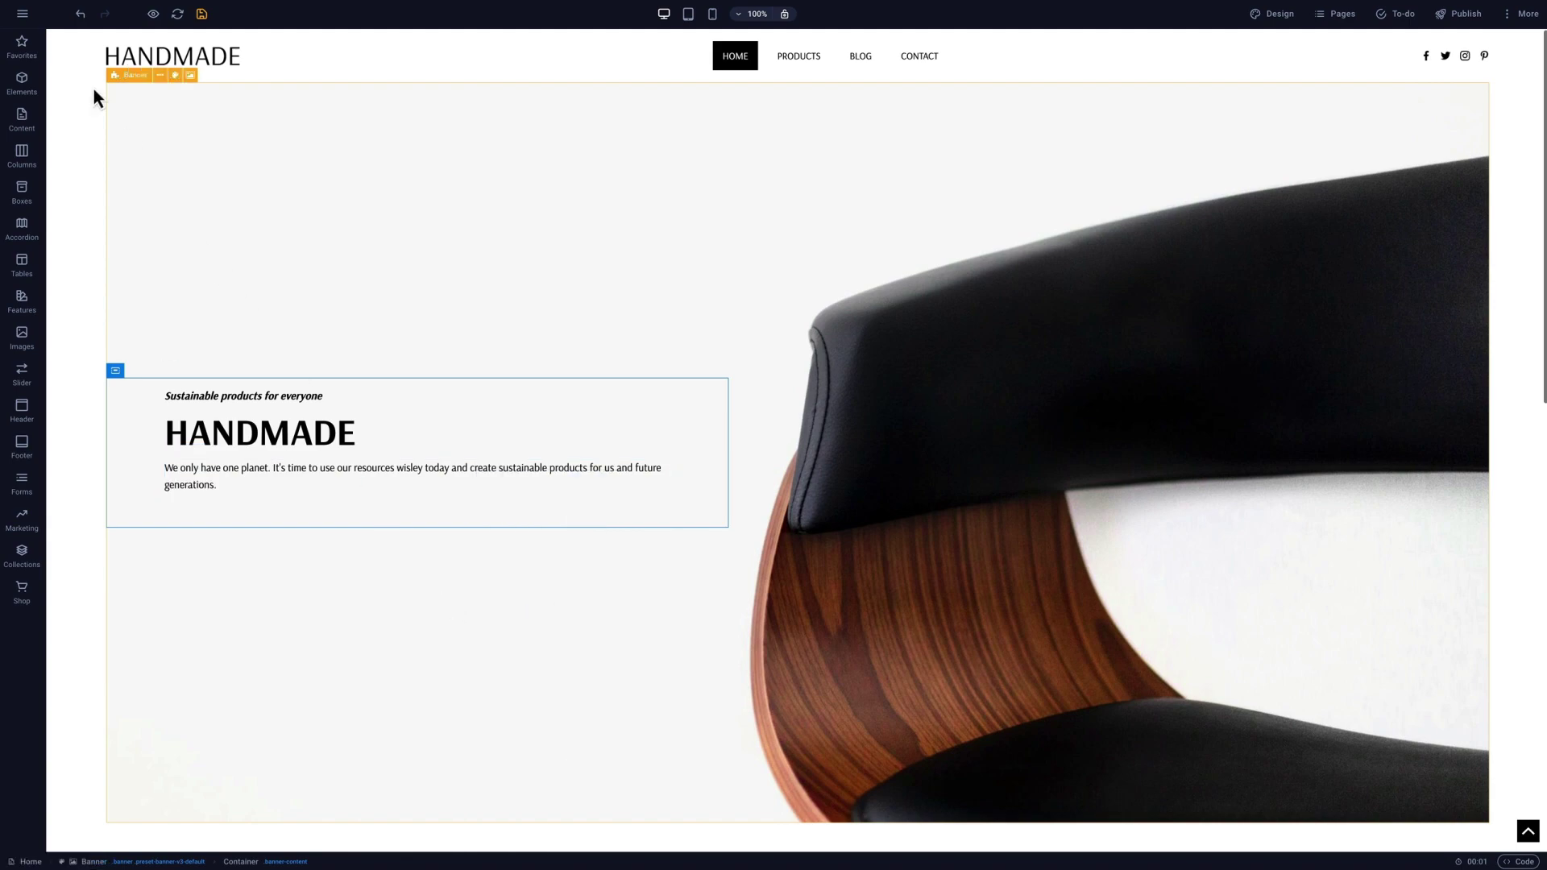
{"action": "left_click", "coordinate": [22, 13]}
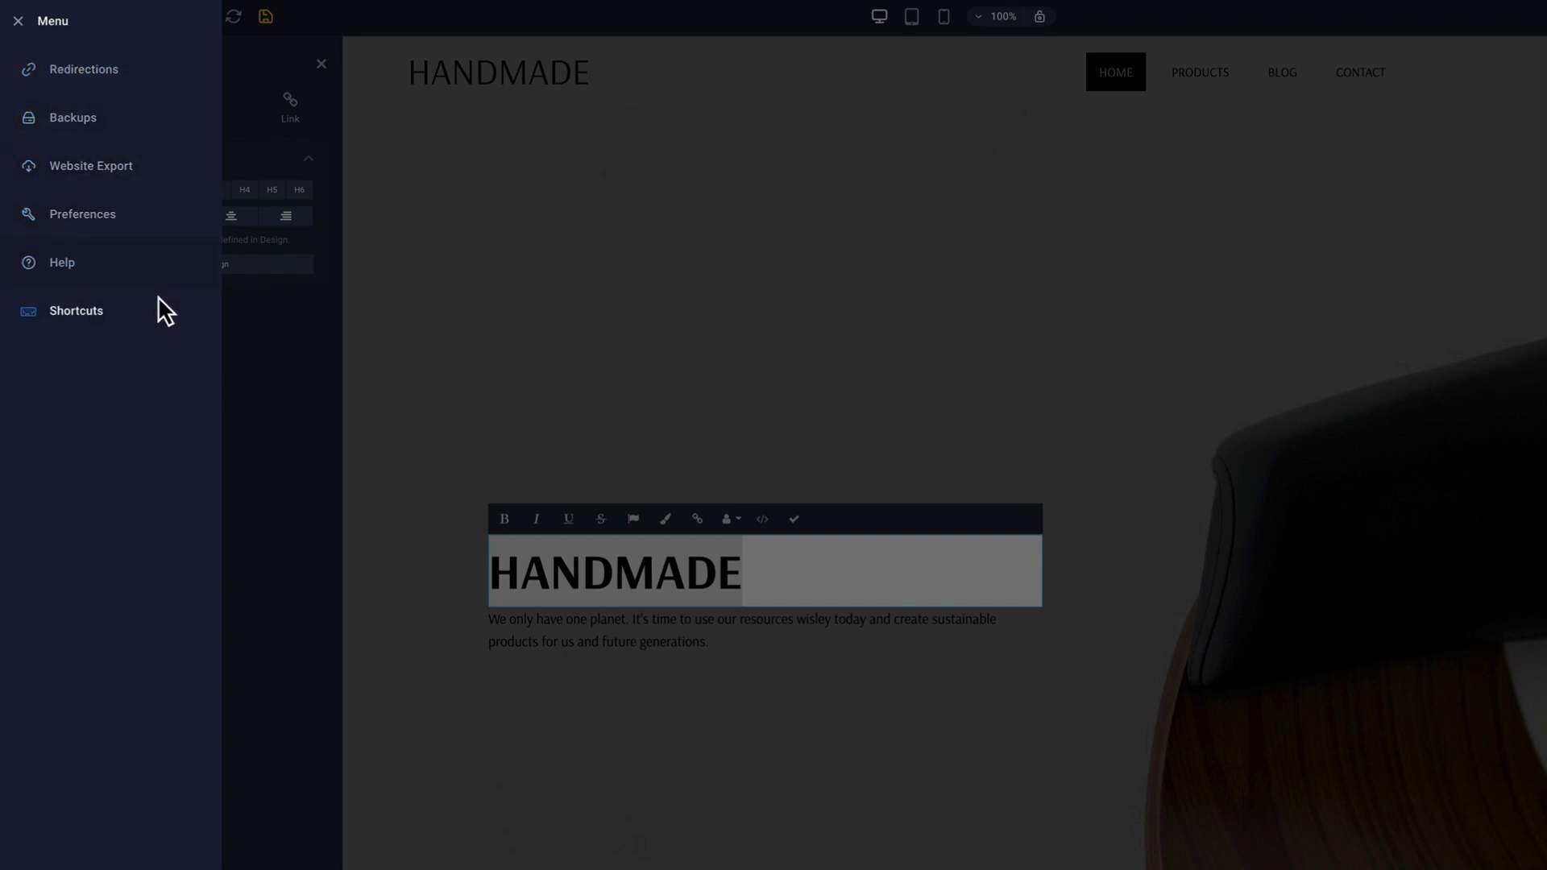
View the keyboard shortcuts, then preview at iPad Pro 11 and iPhone sizes
{"action": "left_click", "coordinate": [161, 318]}
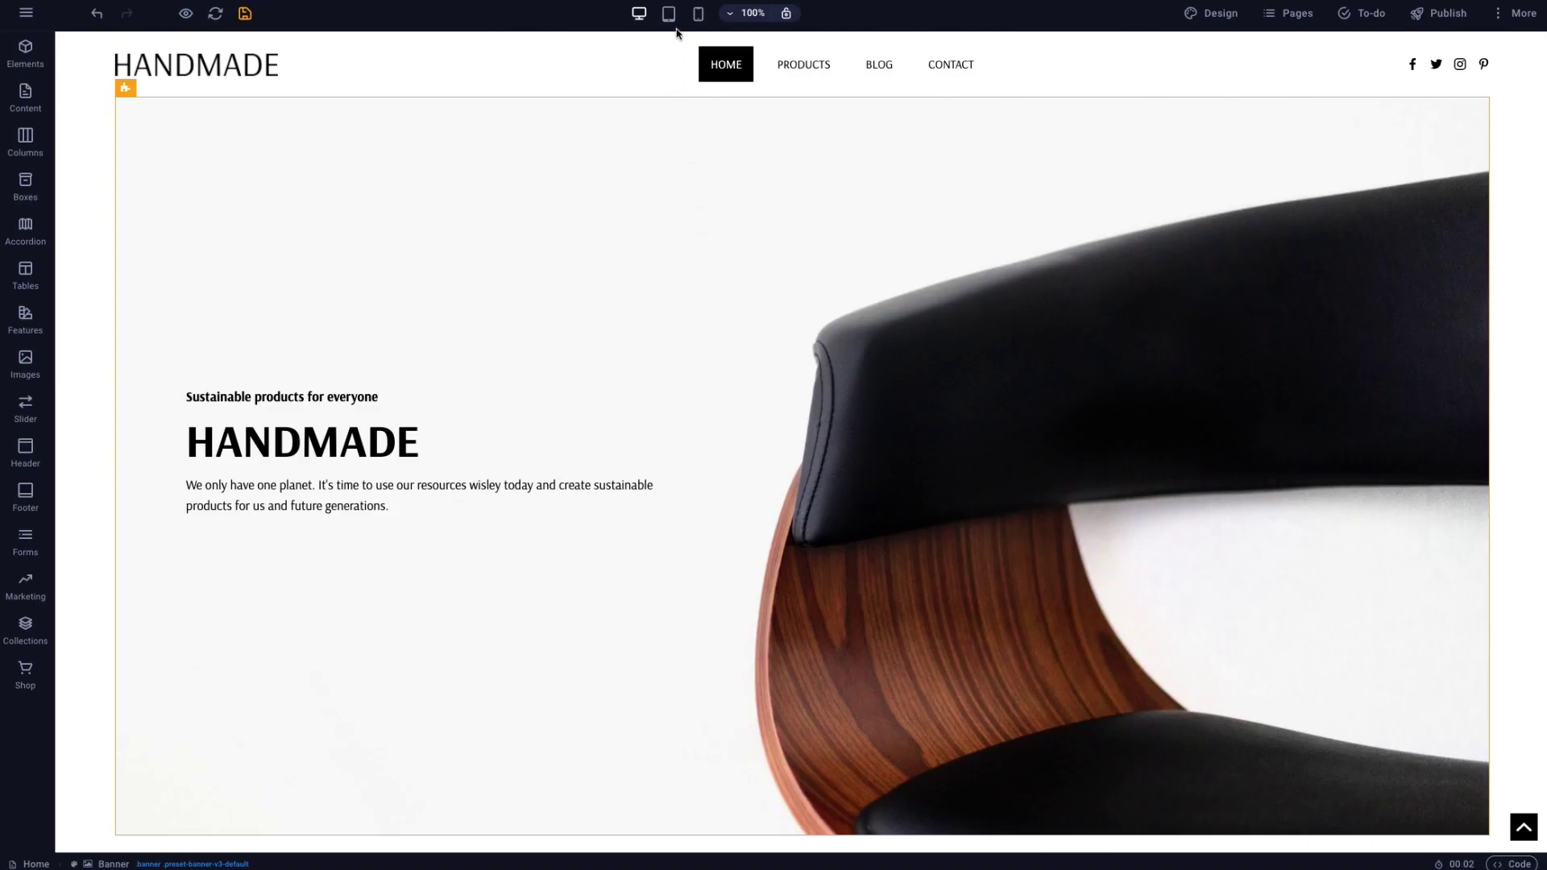
{"action": "mouse_move", "coordinate": [912, 15]}
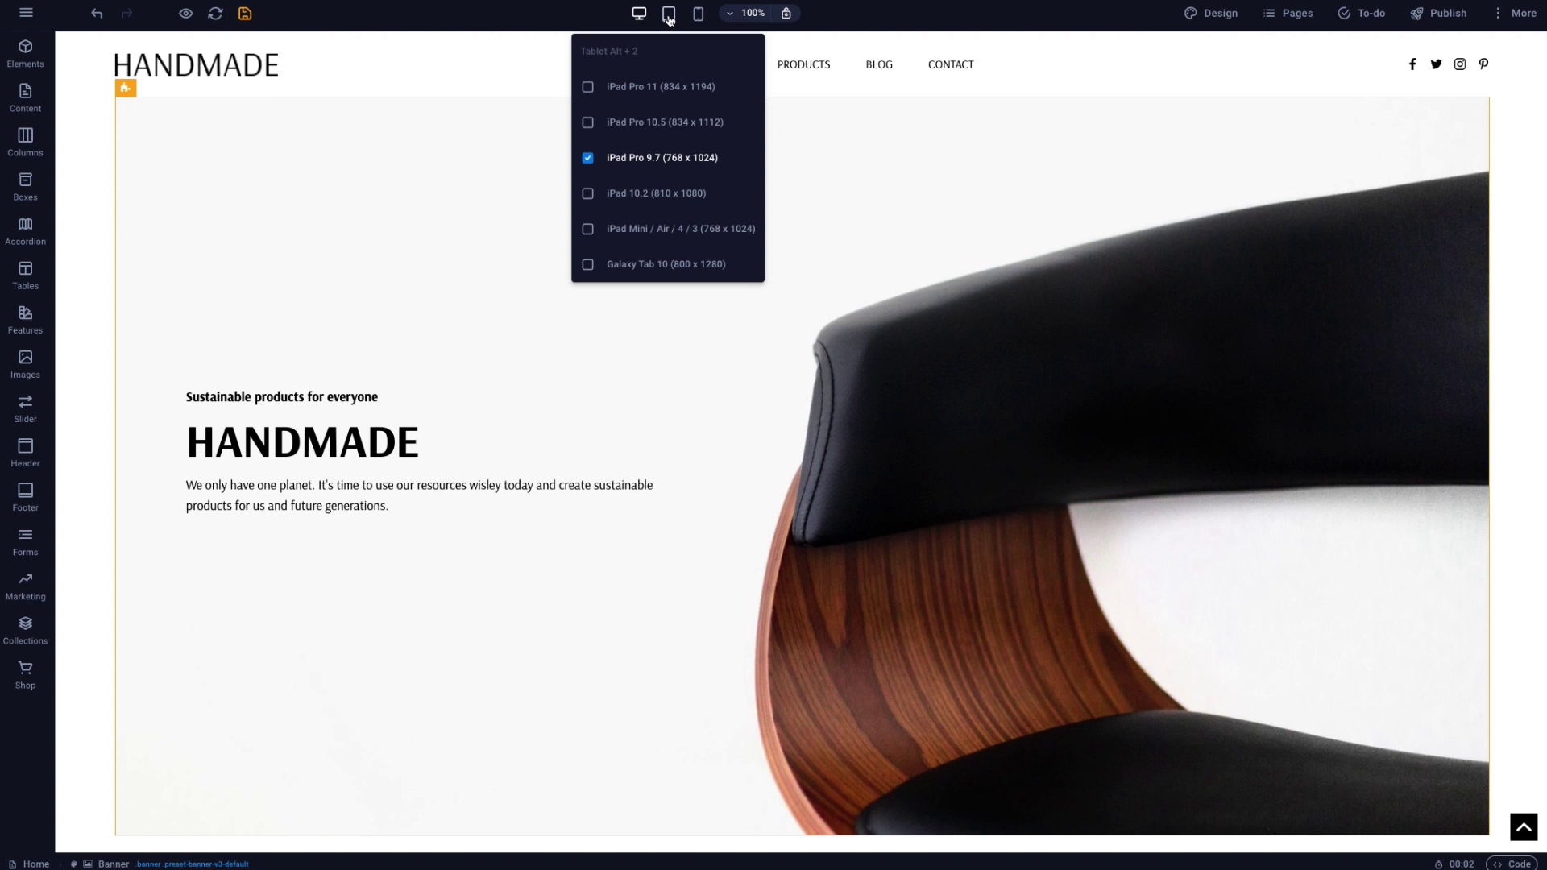
{"action": "left_click", "coordinate": [669, 18]}
{"action": "left_click", "coordinate": [659, 88]}
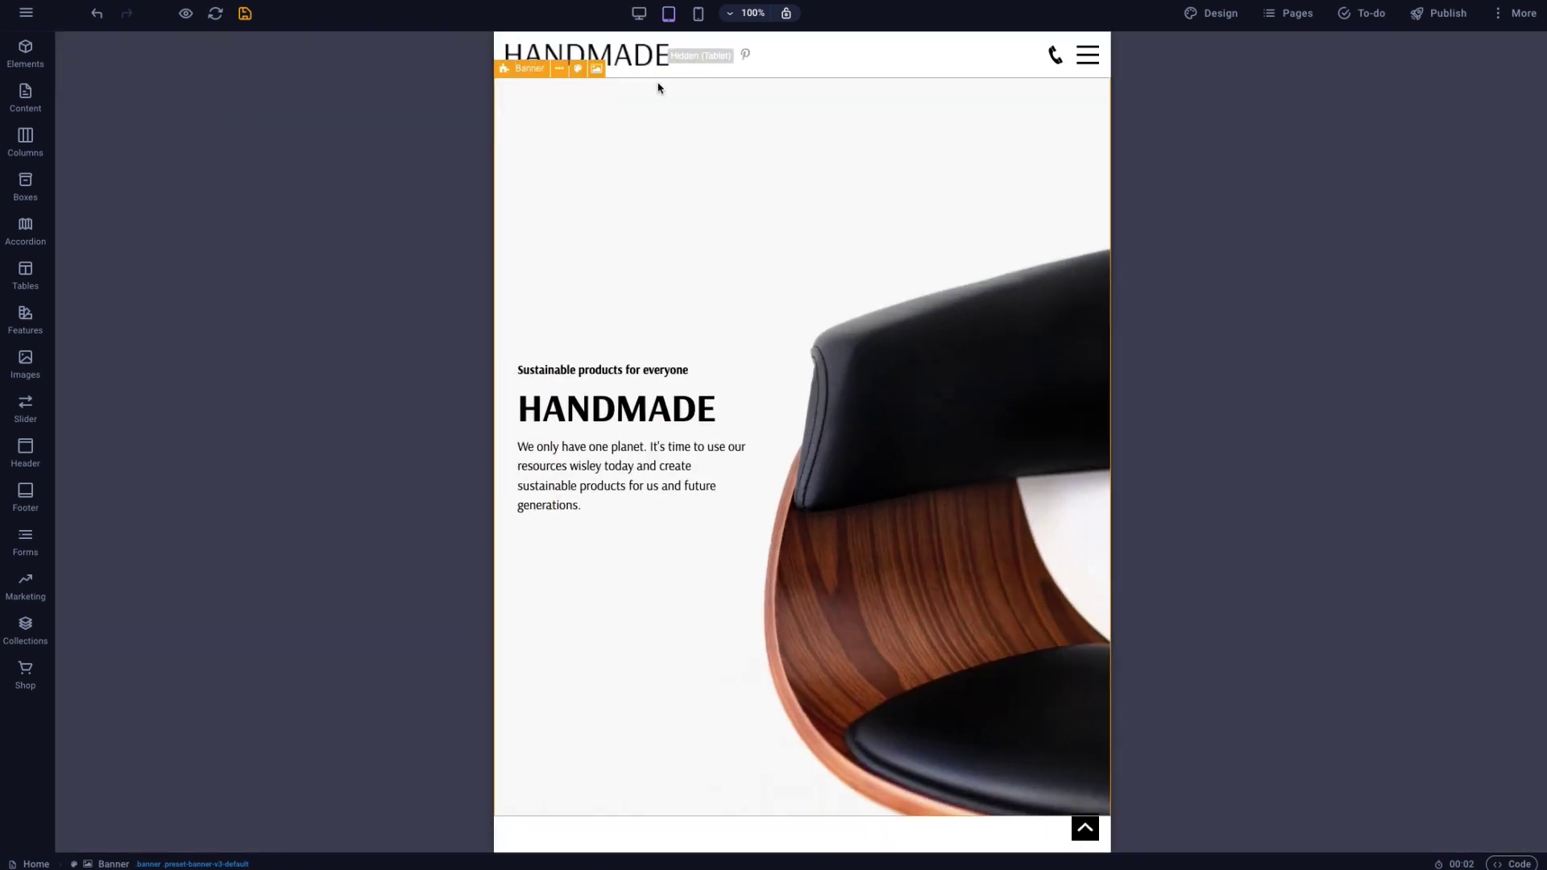
{"action": "mouse_move", "coordinate": [698, 13]}
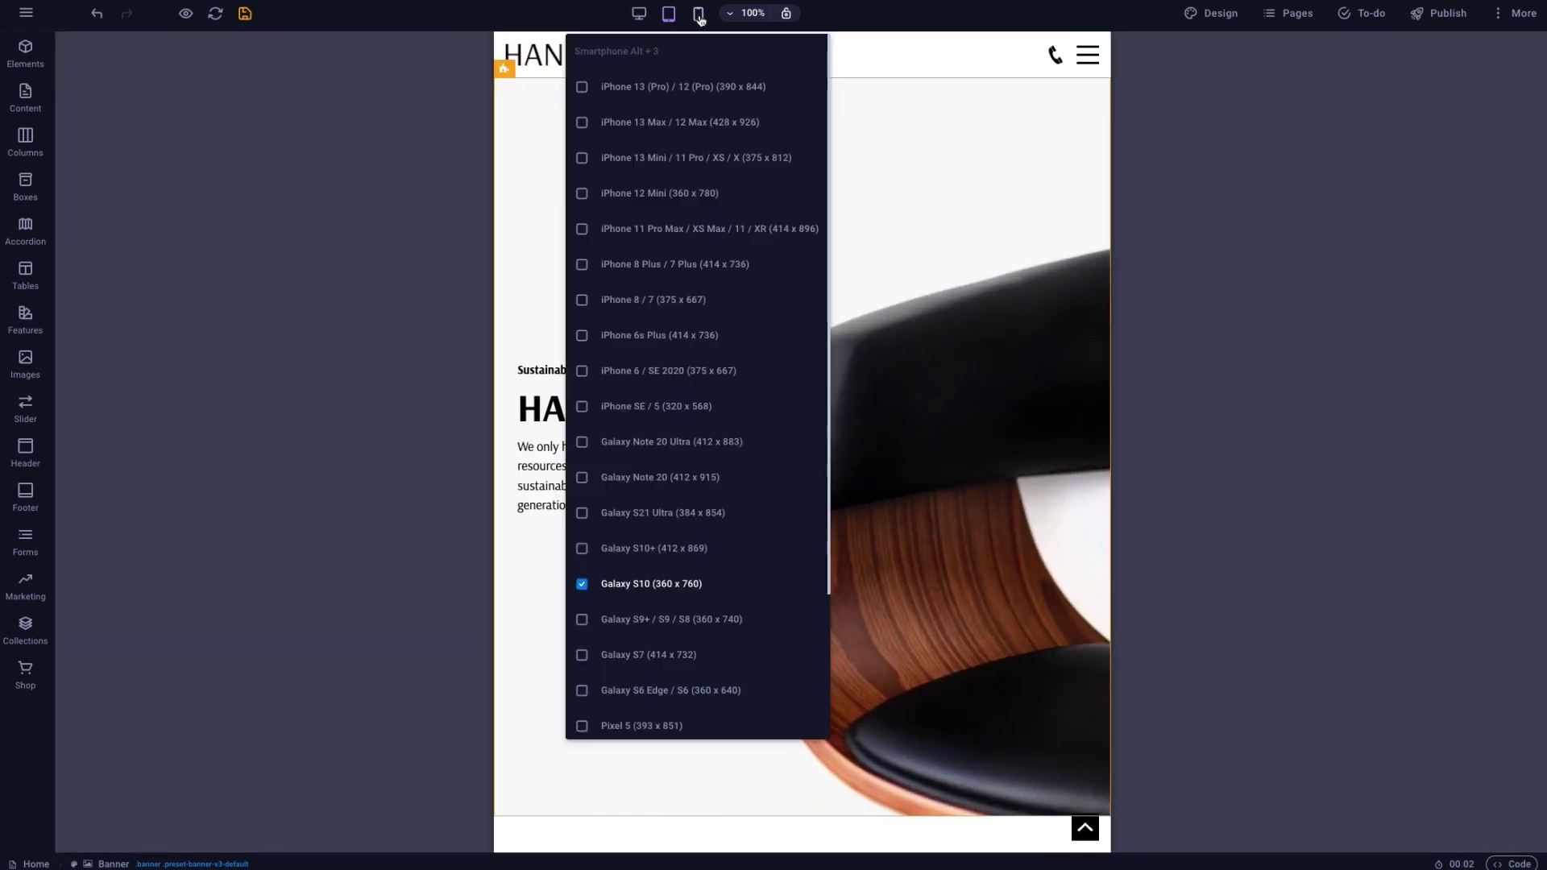
{"action": "left_click", "coordinate": [698, 13]}
{"action": "left_click", "coordinate": [682, 84]}
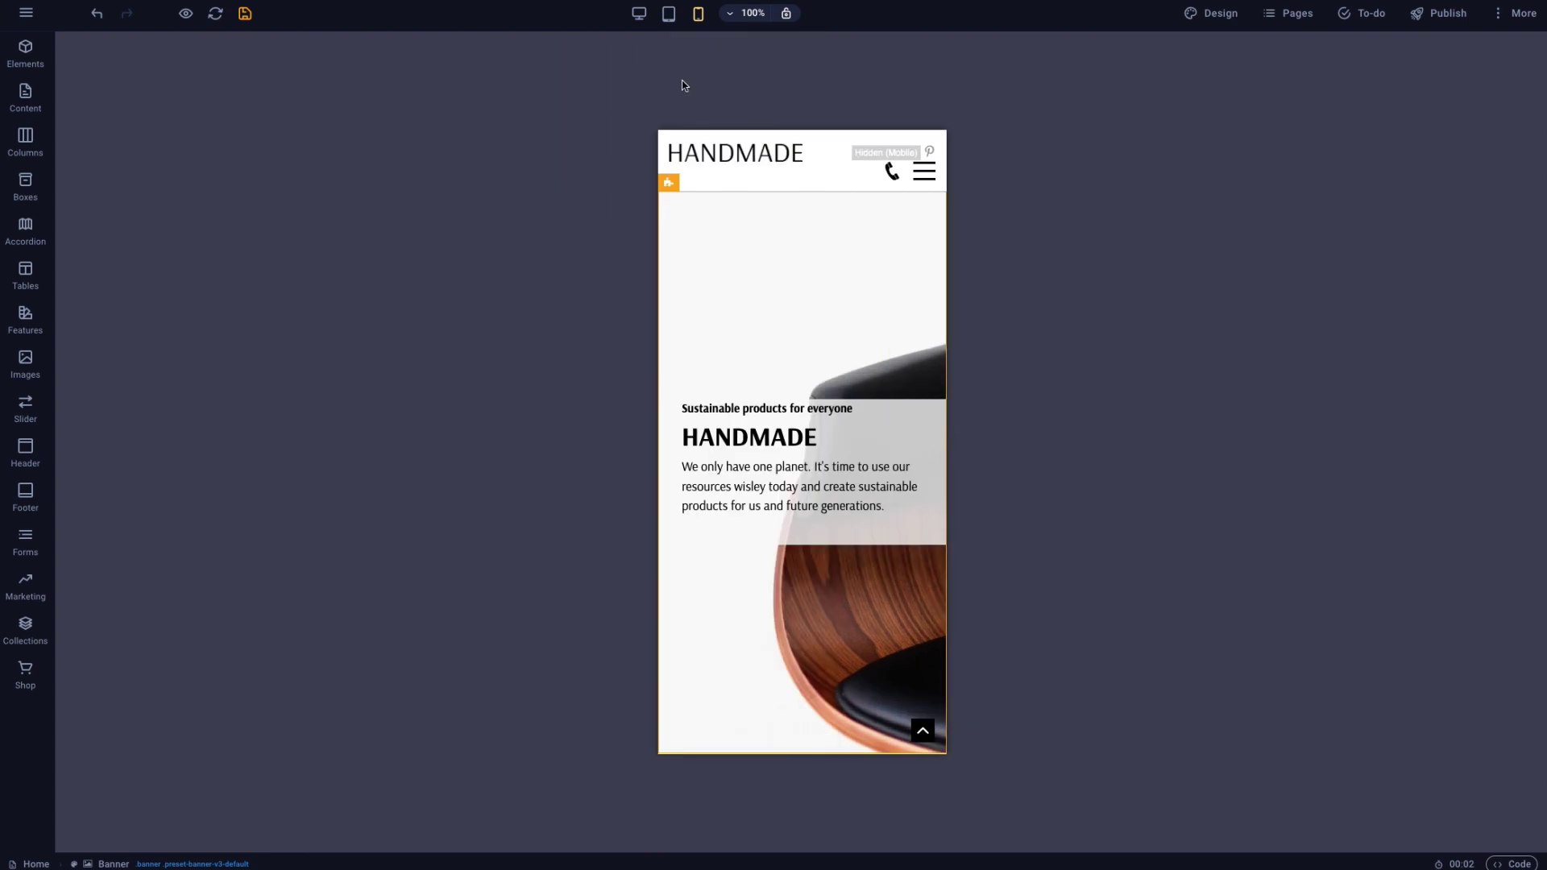
{"action": "left_click", "coordinate": [642, 264]}
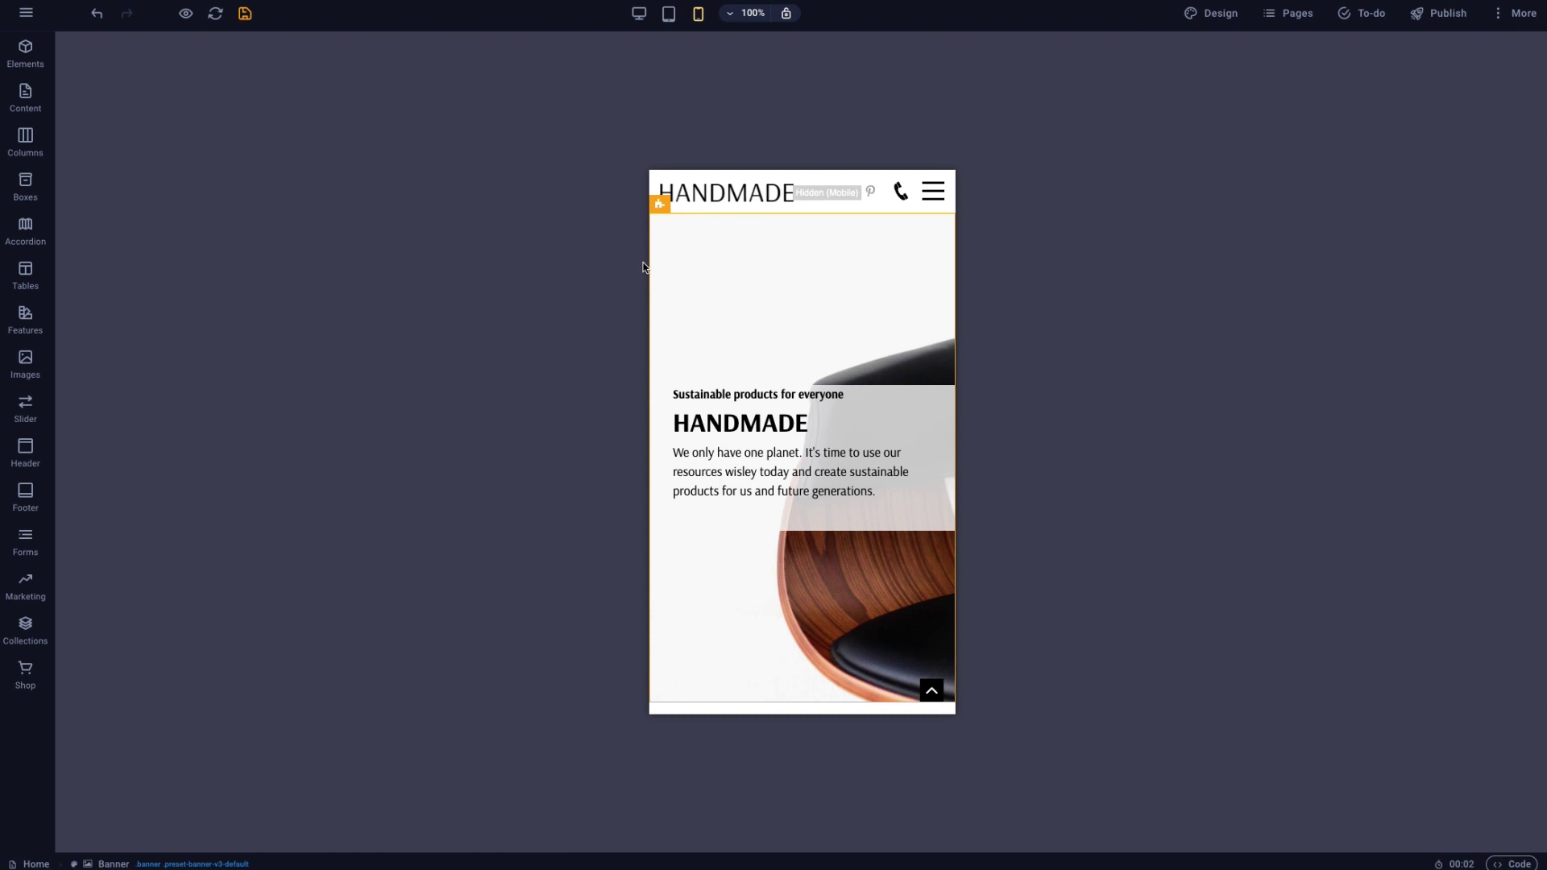
Back at desktop width, review Design colours, buttons and layout, then show To-dos
{"action": "left_click", "coordinate": [639, 14]}
{"action": "left_click", "coordinate": [1290, 19]}
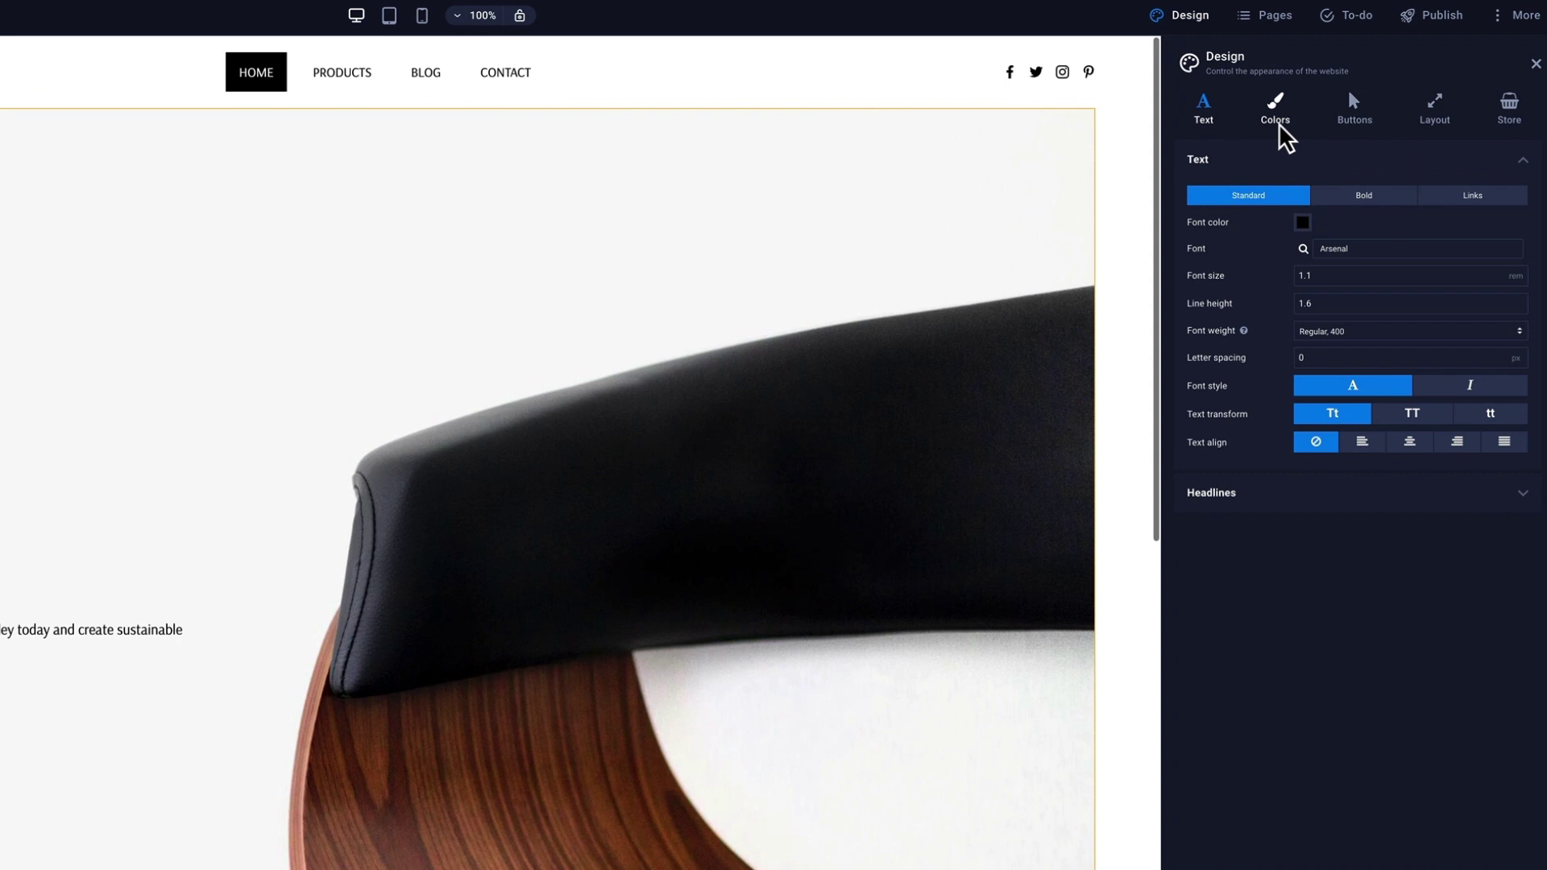
{"action": "left_click", "coordinate": [1278, 121]}
{"action": "left_click", "coordinate": [1357, 135]}
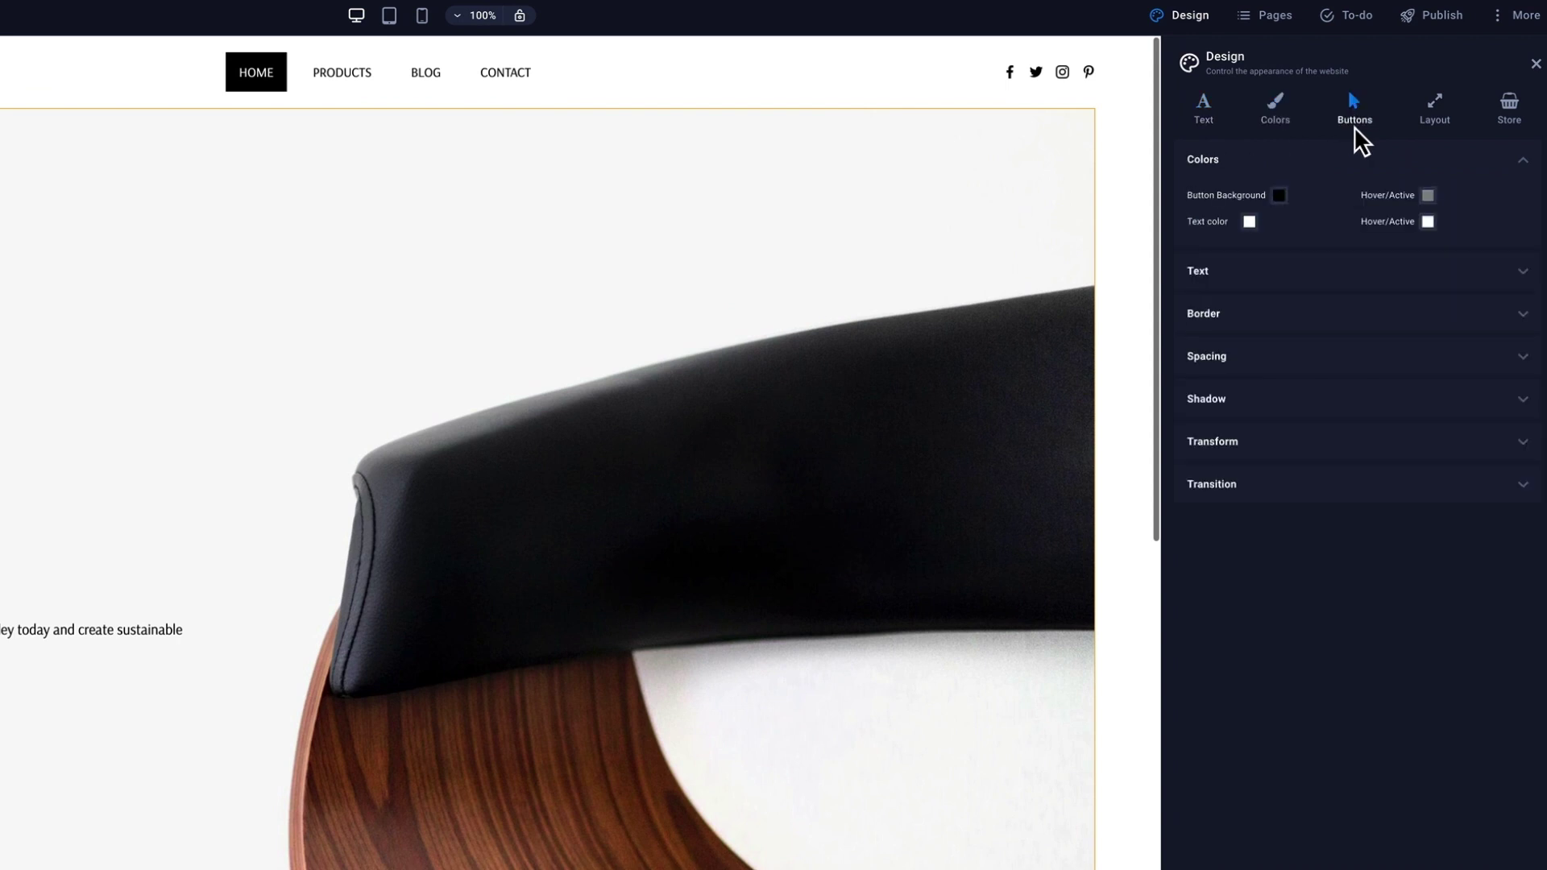
{"action": "left_click", "coordinate": [1449, 130]}
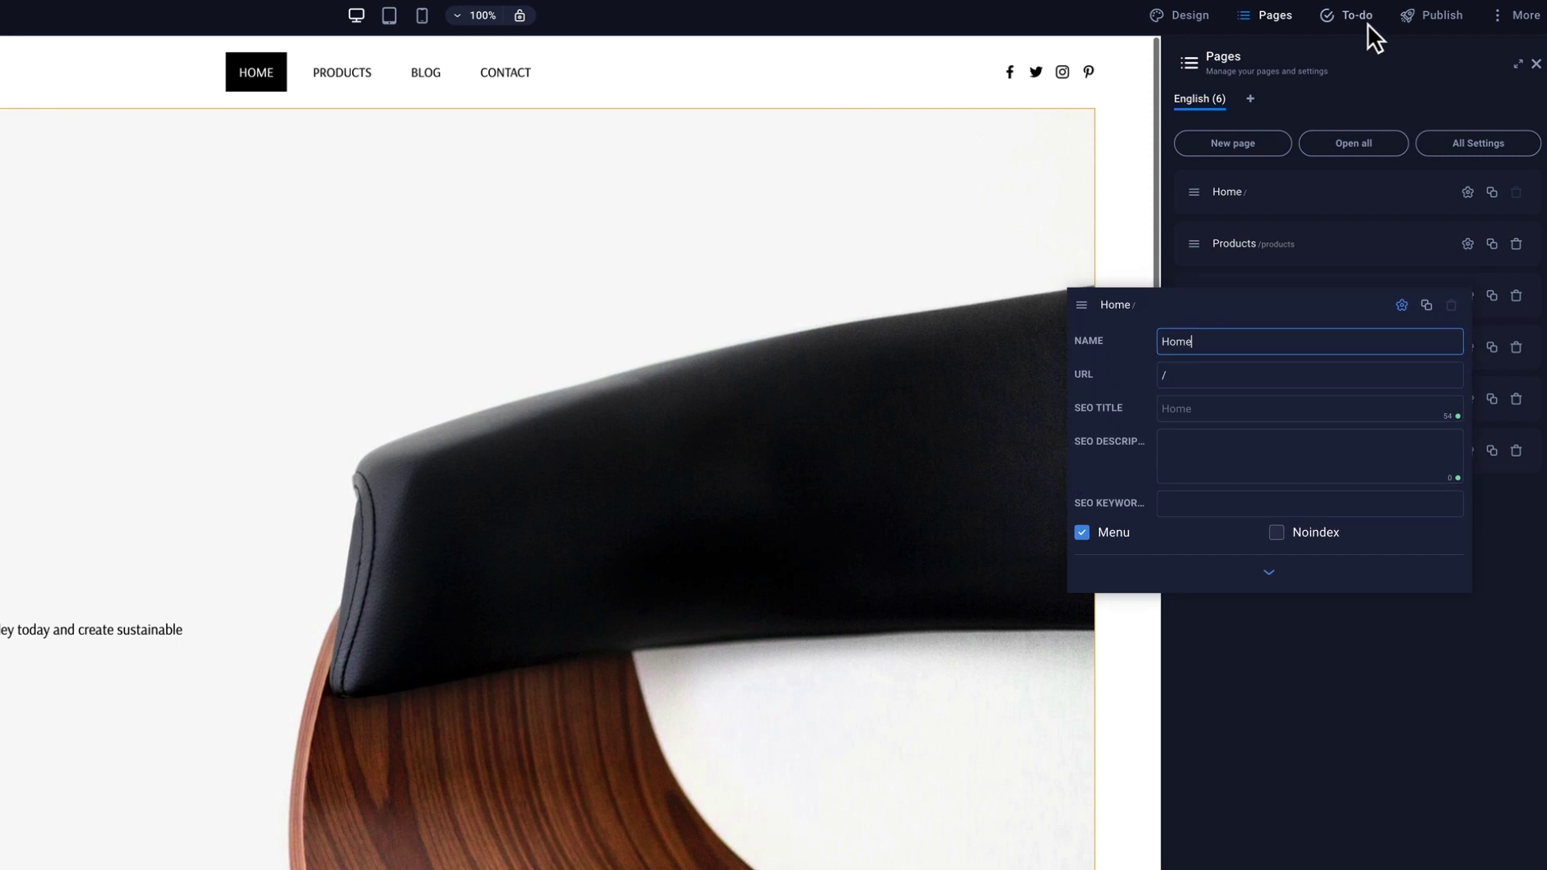
{"action": "left_click", "coordinate": [1356, 16]}
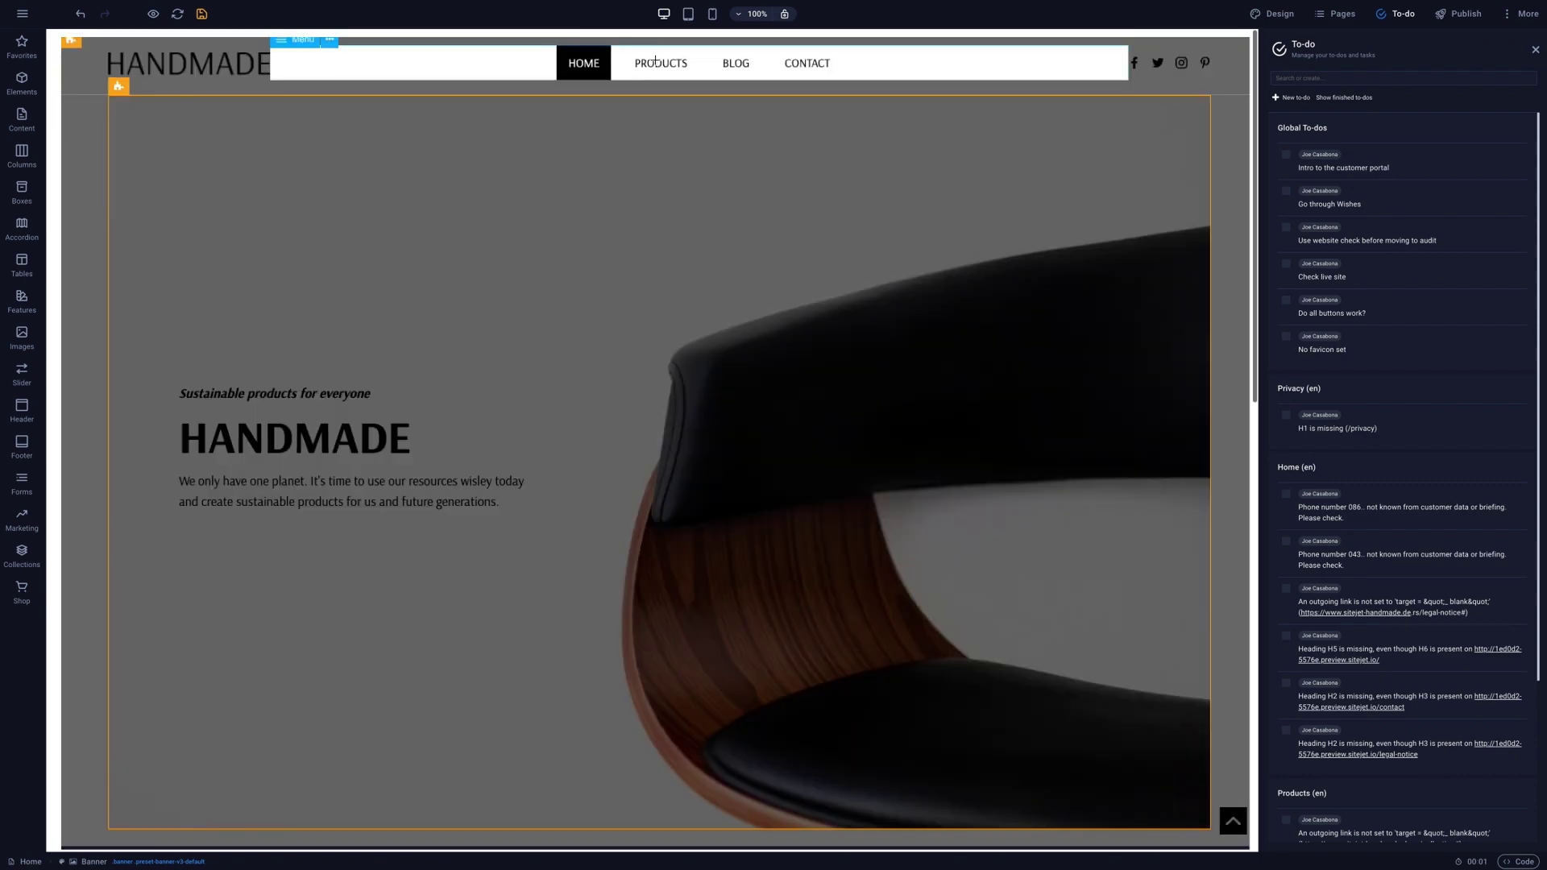
Attach a 'Please add another section here' to-do to the navigation menu
{"action": "left_click", "coordinate": [654, 61]}
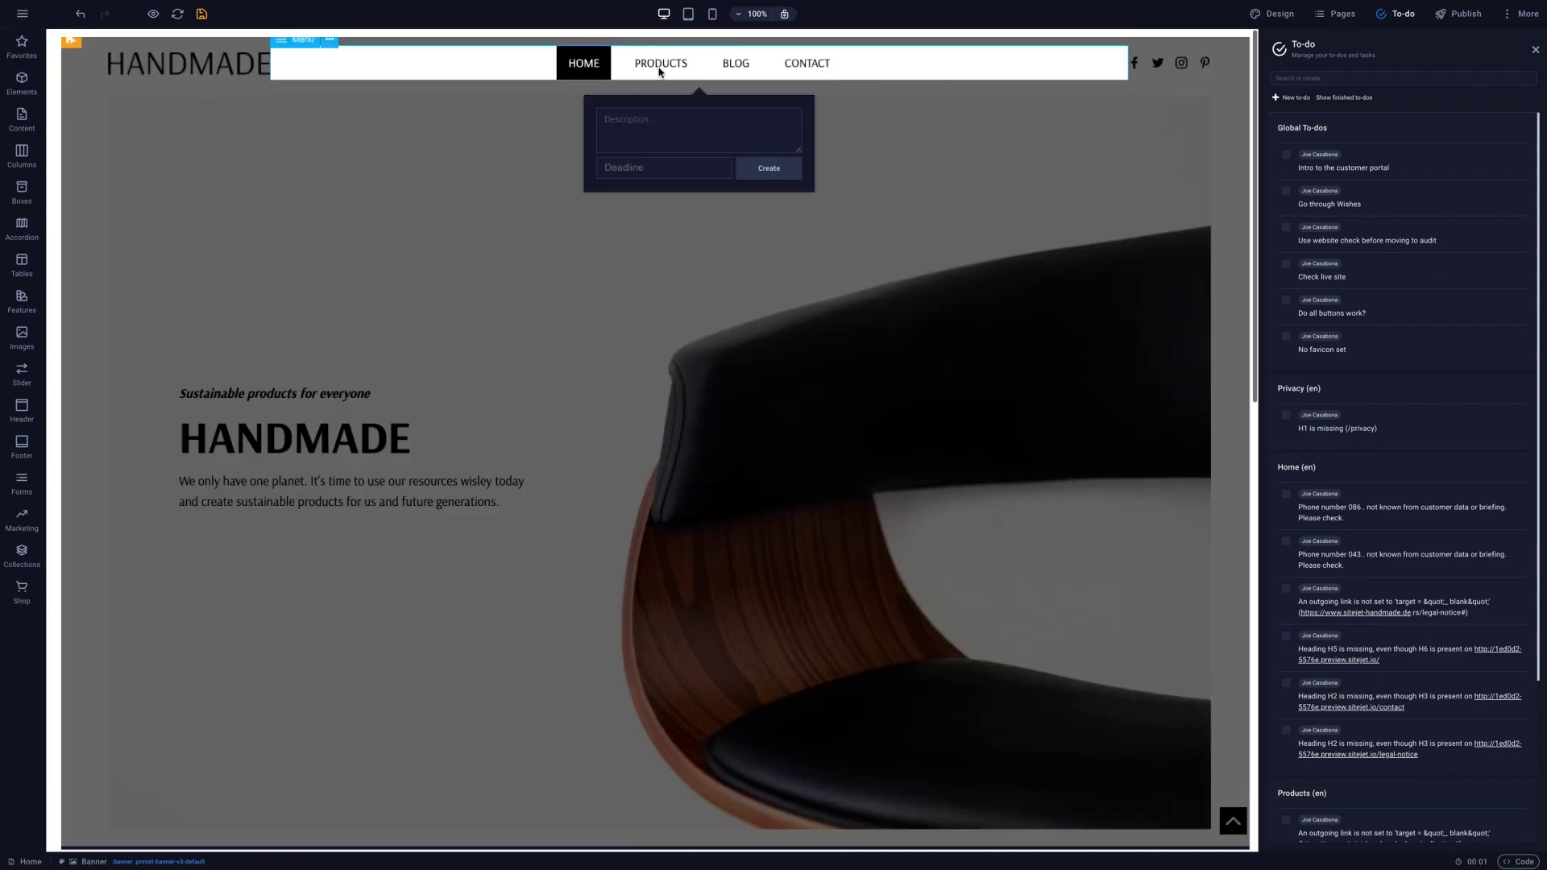
{"action": "type", "text": "Please add another section here"}
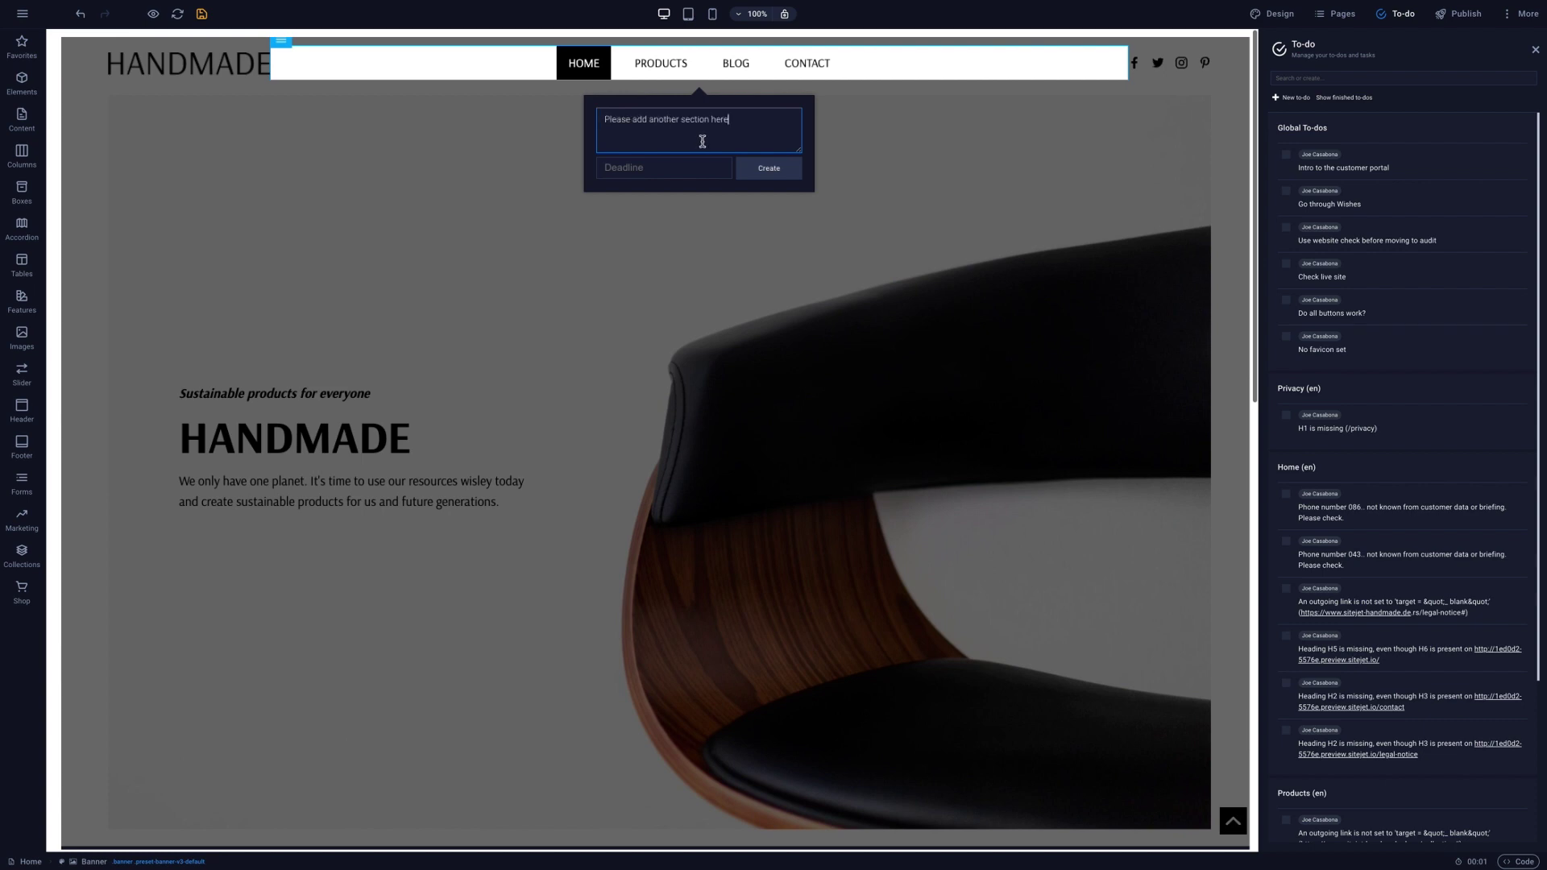
{"action": "left_click", "coordinate": [758, 176]}
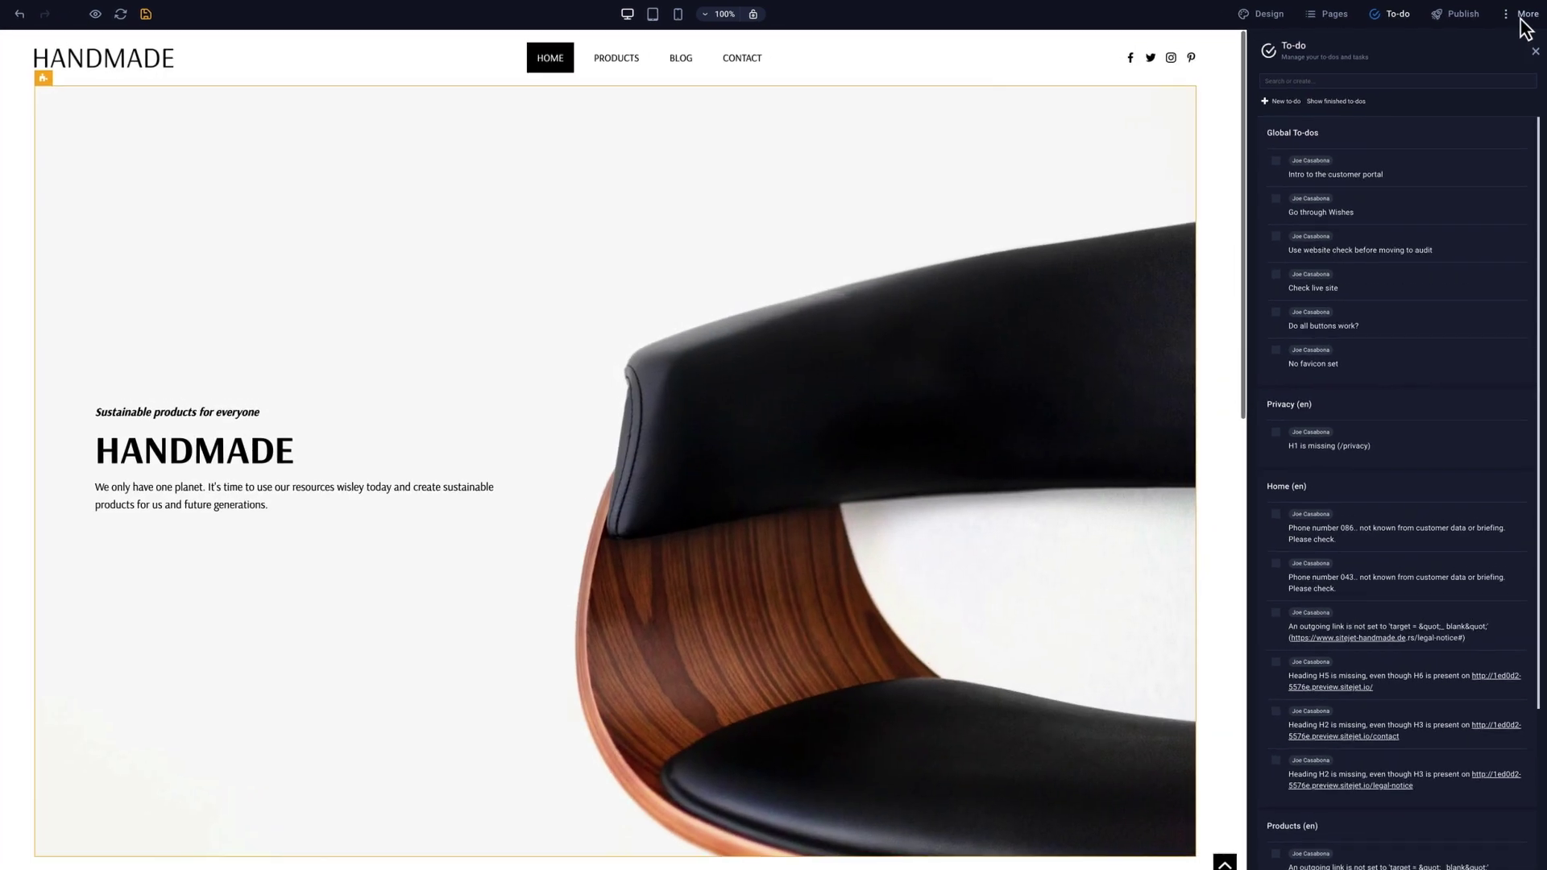
Review the Website Settings Data, SEO / Meta and Languages tabs
{"action": "left_click", "coordinate": [1525, 31]}
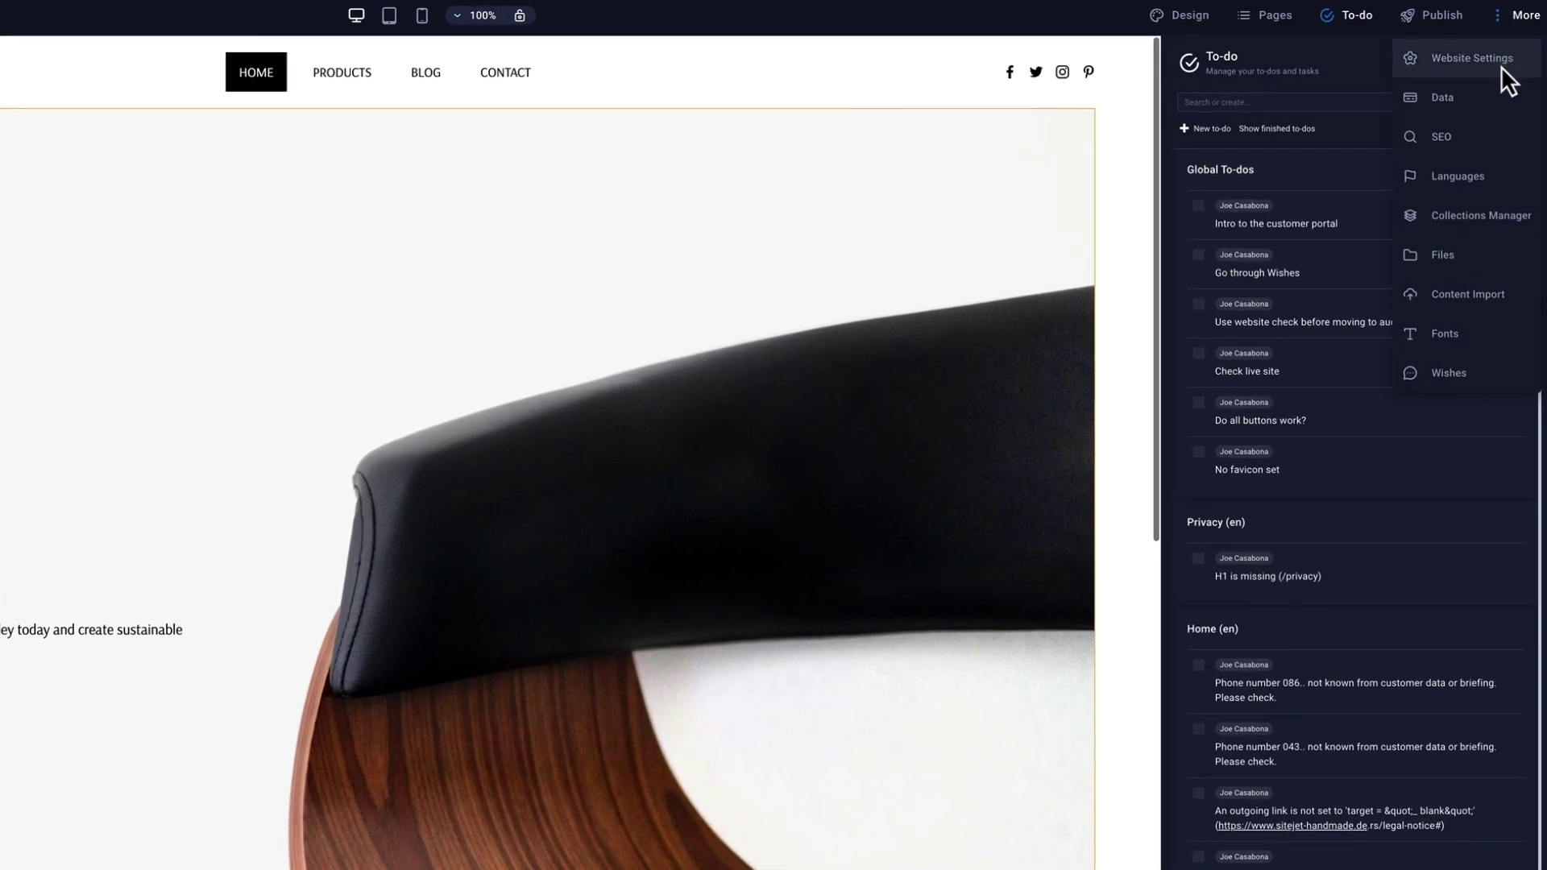
{"action": "left_click", "coordinate": [1502, 69]}
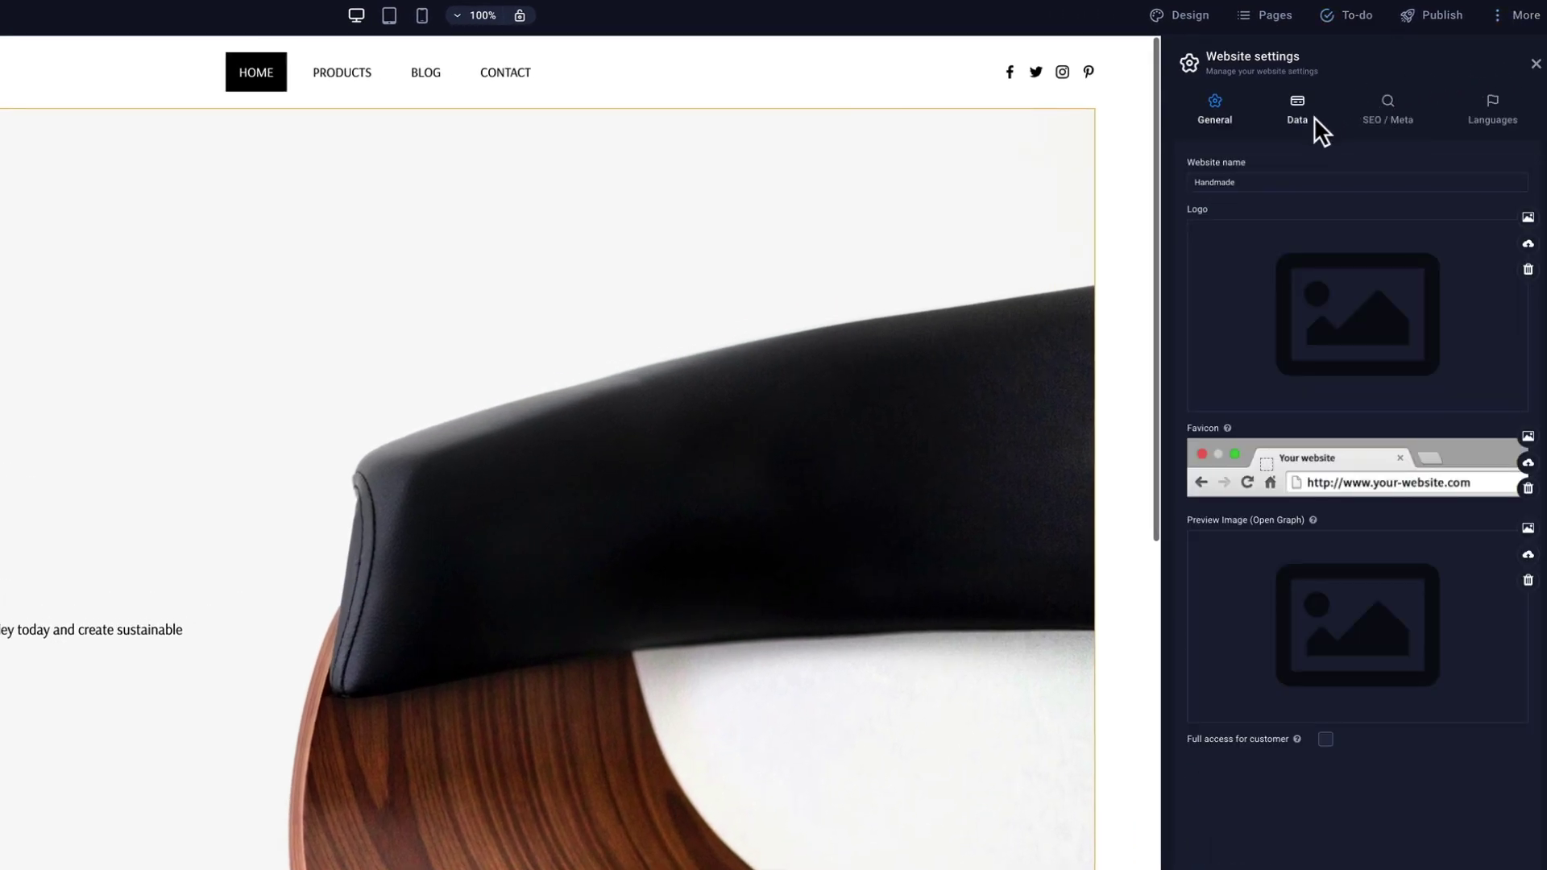
{"action": "left_click", "coordinate": [1312, 112]}
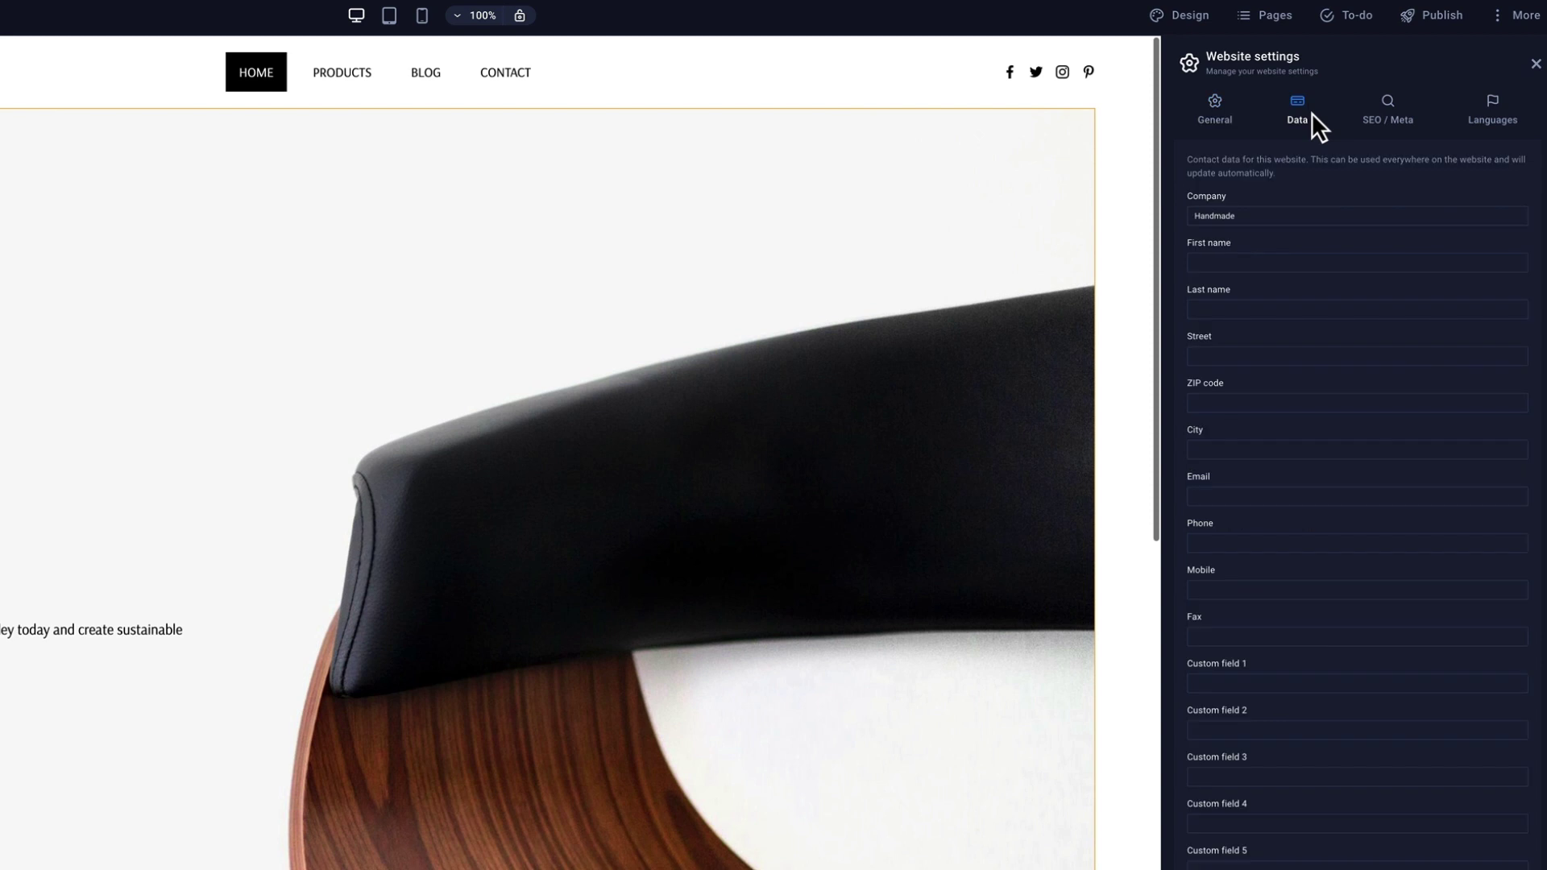
{"action": "left_click", "coordinate": [1384, 115]}
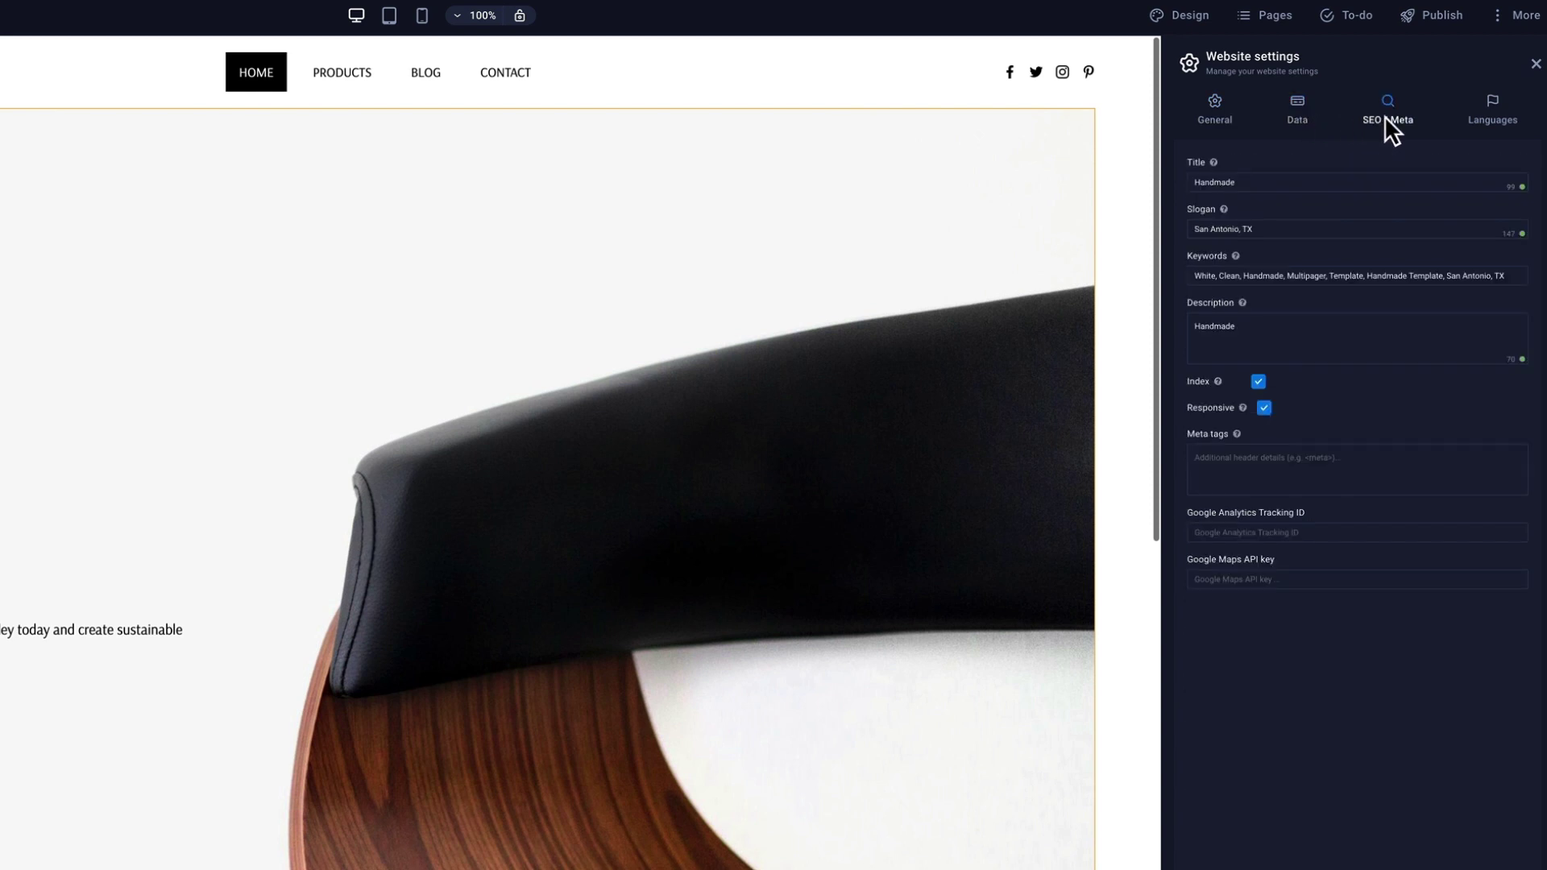
{"action": "left_click", "coordinate": [1459, 120]}
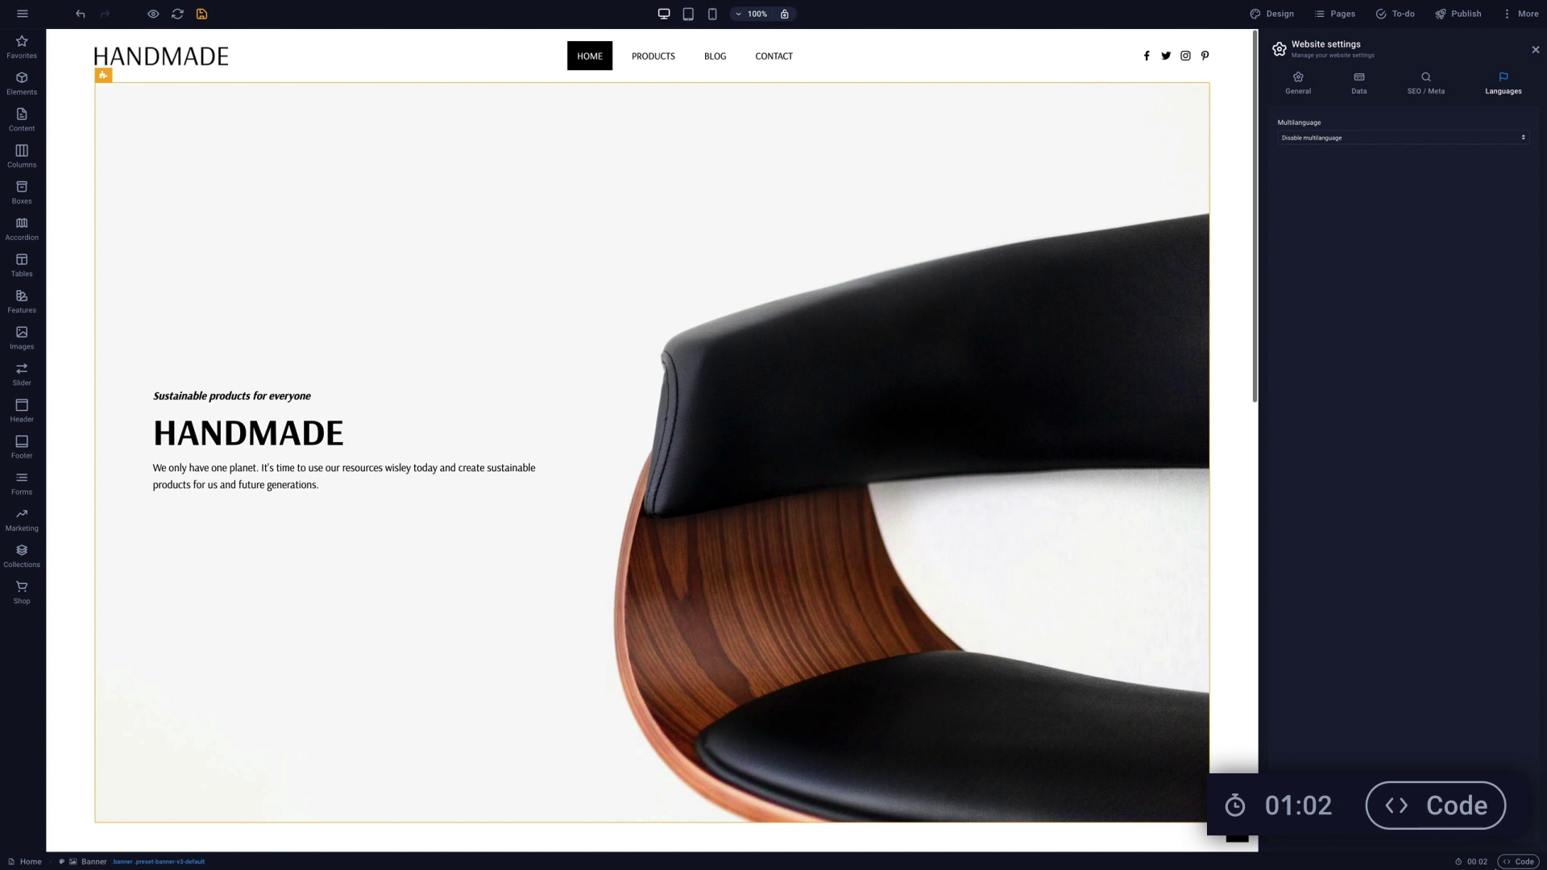
Show the Code panel with the Handmade site's global CSS rules
{"action": "left_click", "coordinate": [1541, 864]}
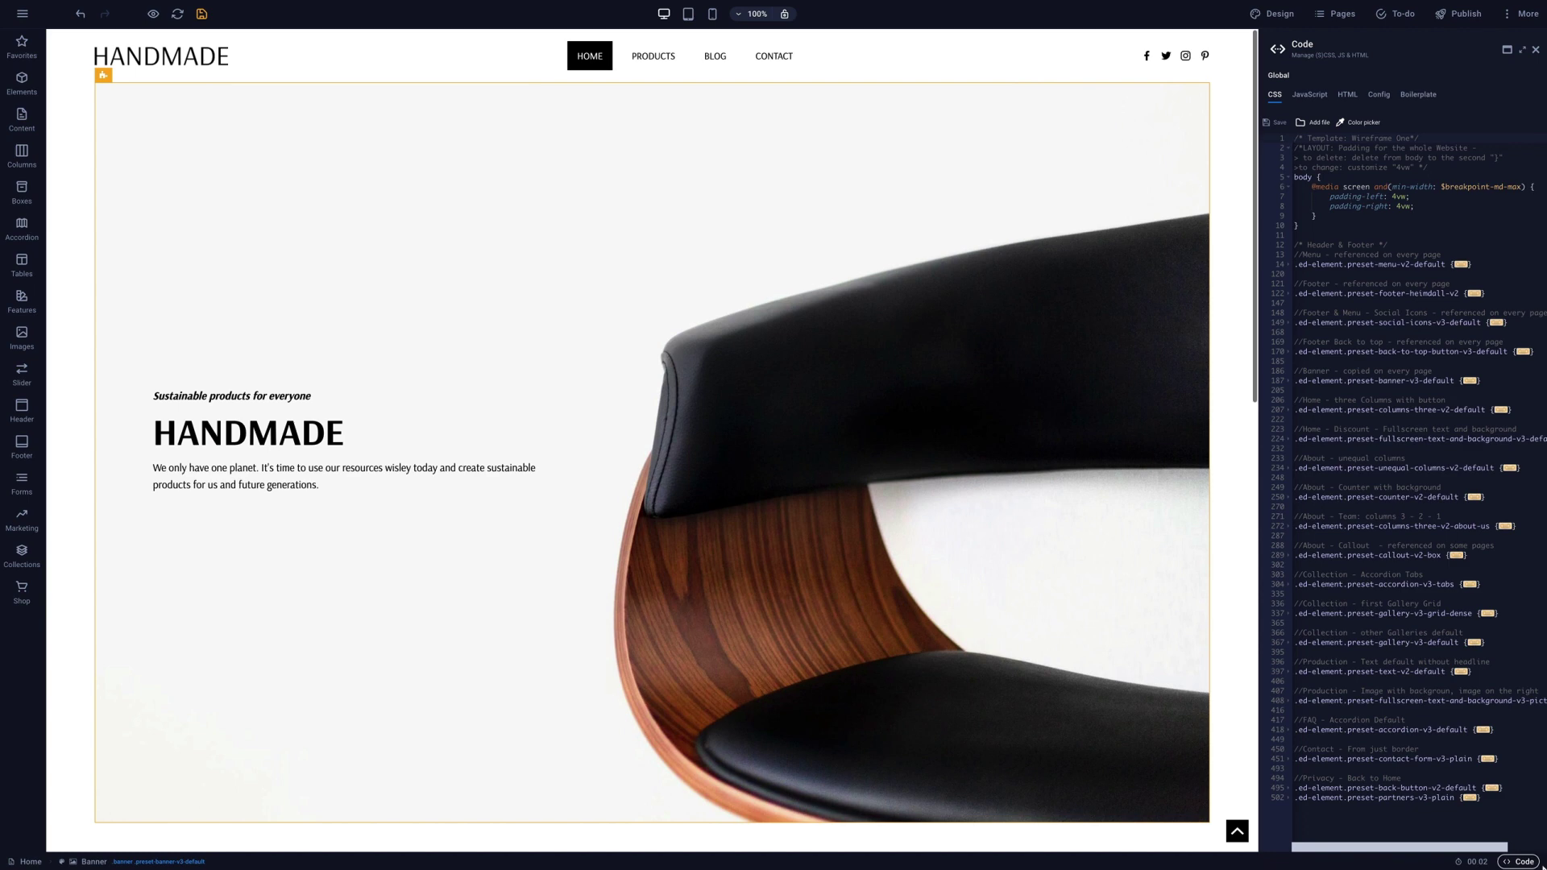